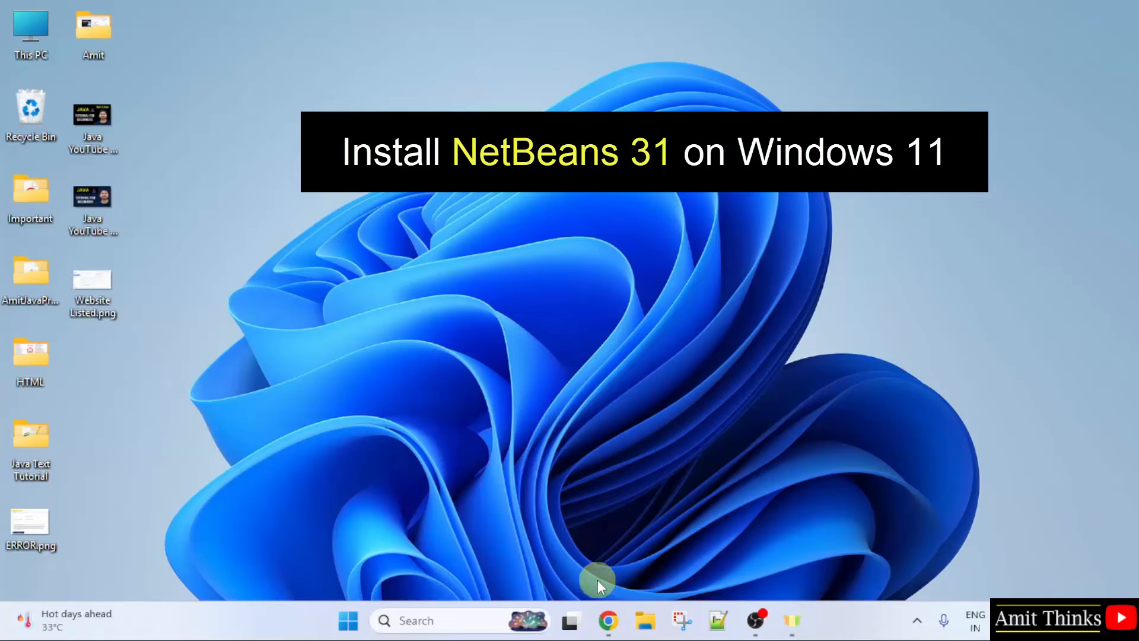
Step: Launch Google Chrome from the taskbar to a new tab page
{"action": "left_click", "coordinate": [614, 635]}
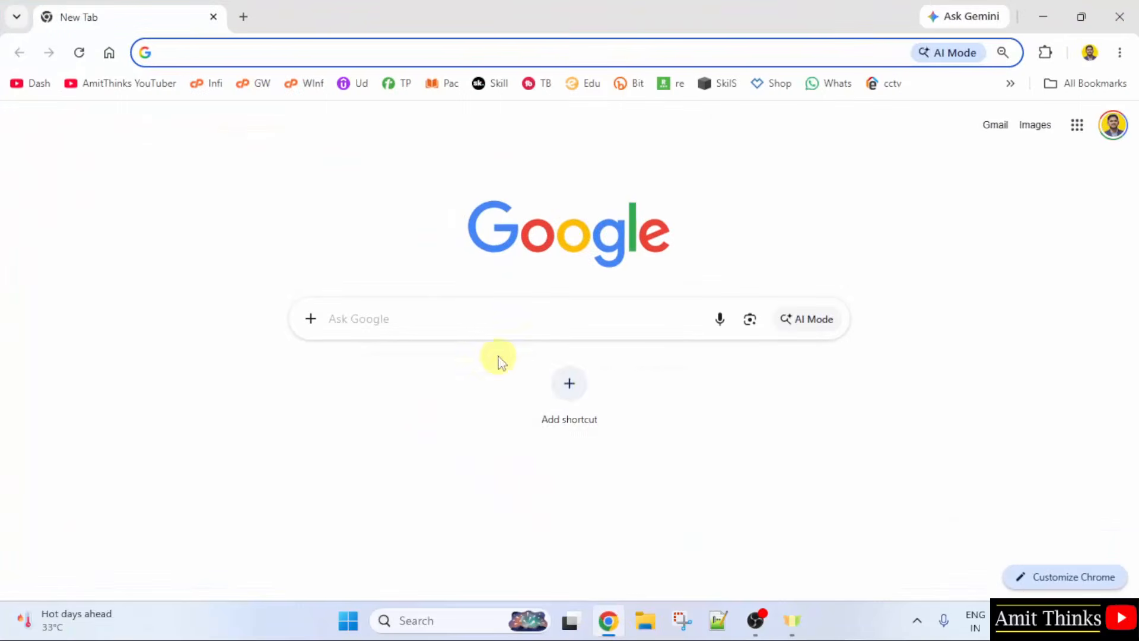
Step: Search Google for 'oracle java' and go to Oracle's Java Downloads page
{"action": "left_click", "coordinate": [498, 323]}
{"action": "type", "text": "oracle java"}
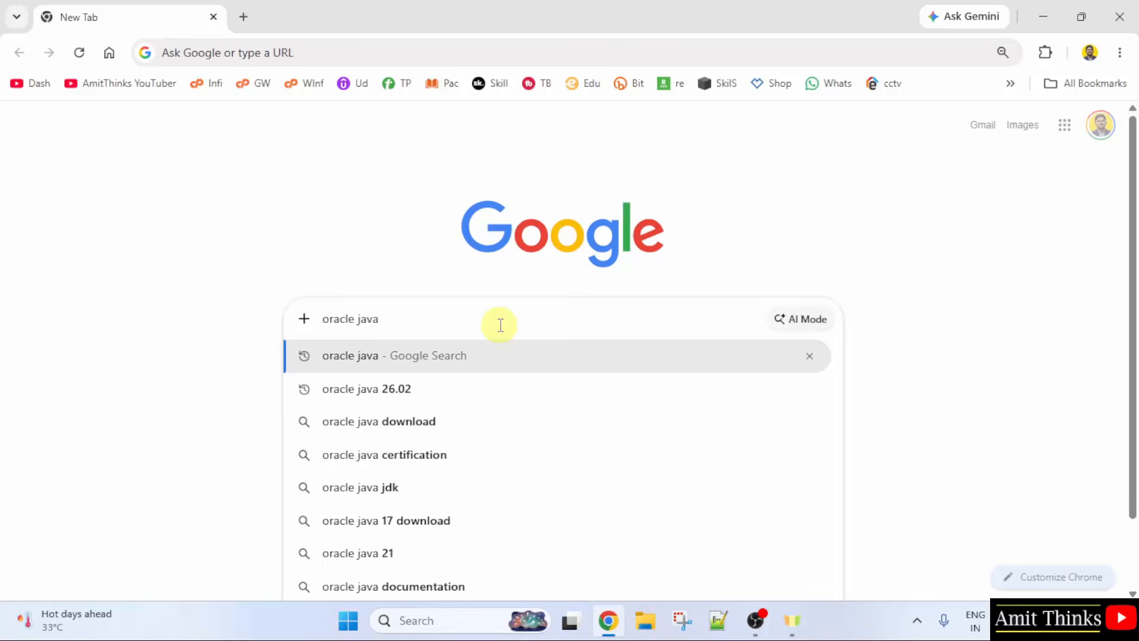
{"action": "key", "text": "Return"}
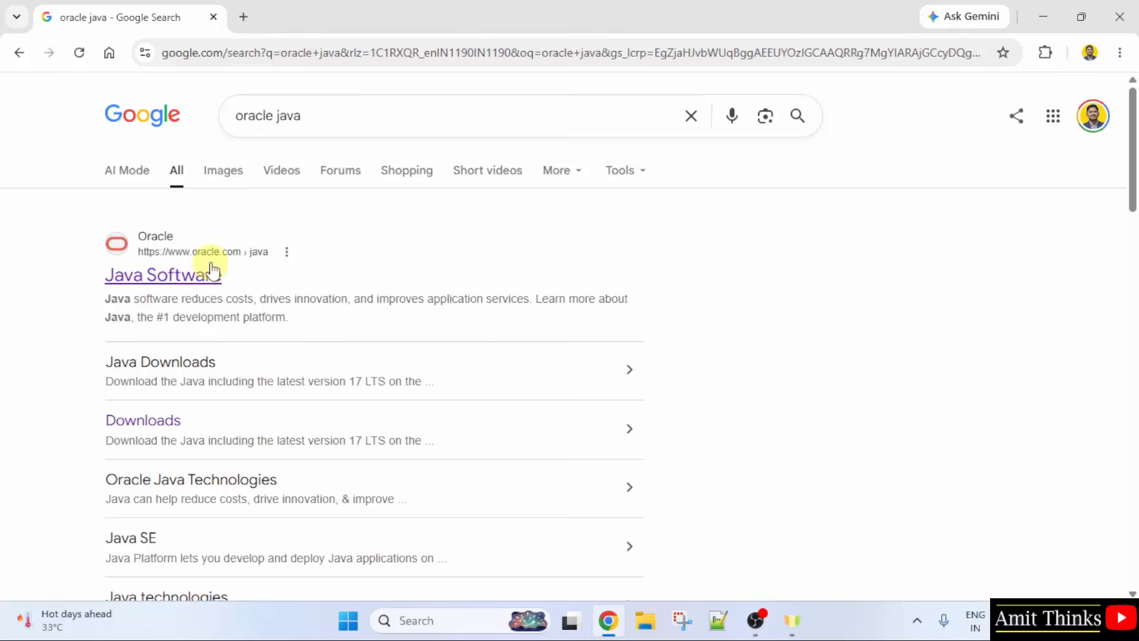
{"action": "left_click", "coordinate": [204, 277]}
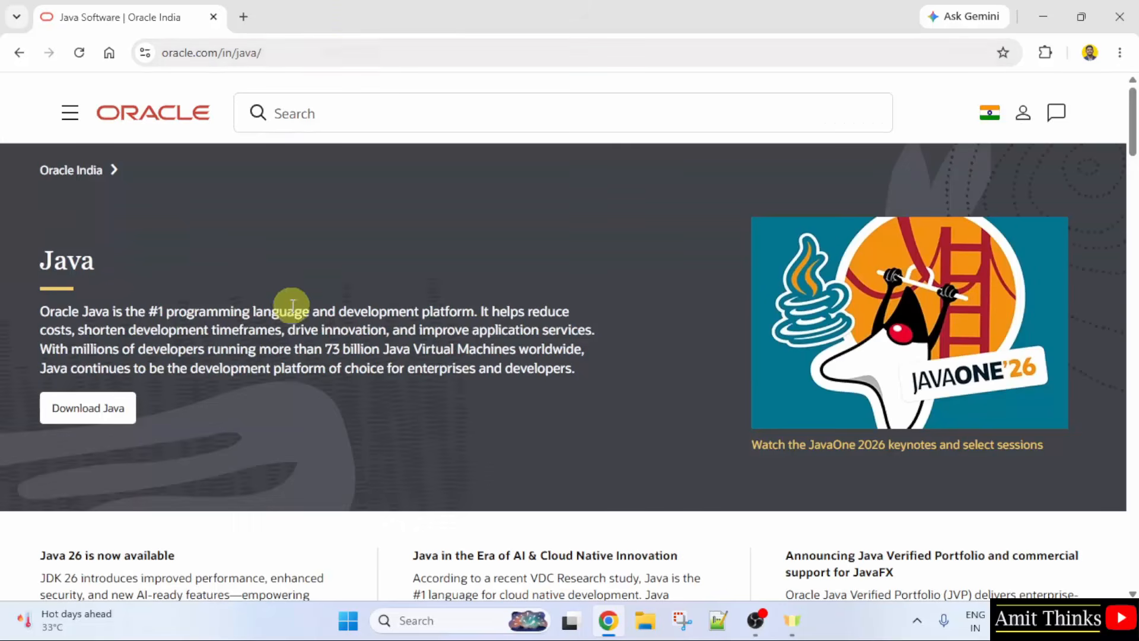
{"action": "left_click", "coordinate": [91, 420]}
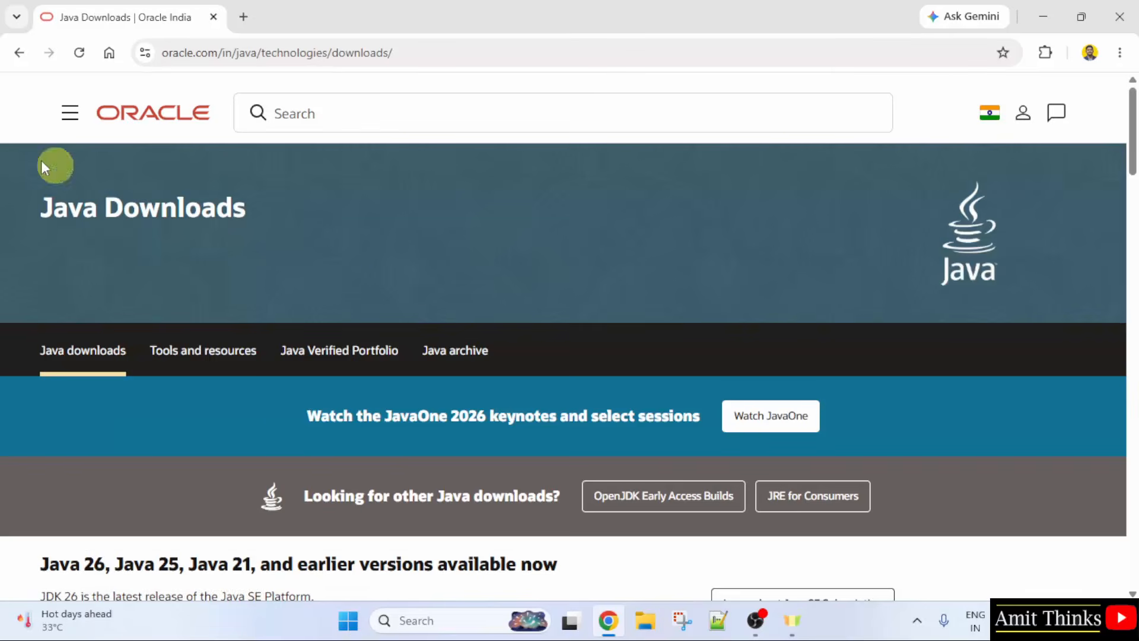
Step: Download the JDK 26 Windows x64 Installer .exe
{"action": "scroll", "coordinate": [283, 218], "scroll_direction": "down", "scroll_amount": 5}
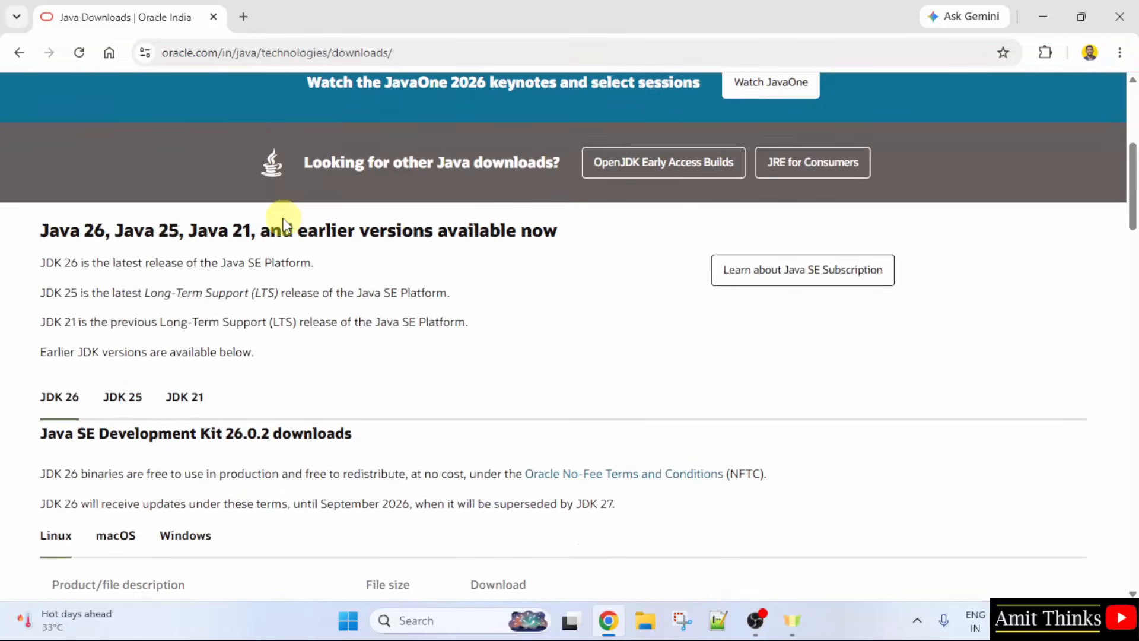
{"action": "scroll", "coordinate": [283, 218], "scroll_direction": "down", "scroll_amount": 3}
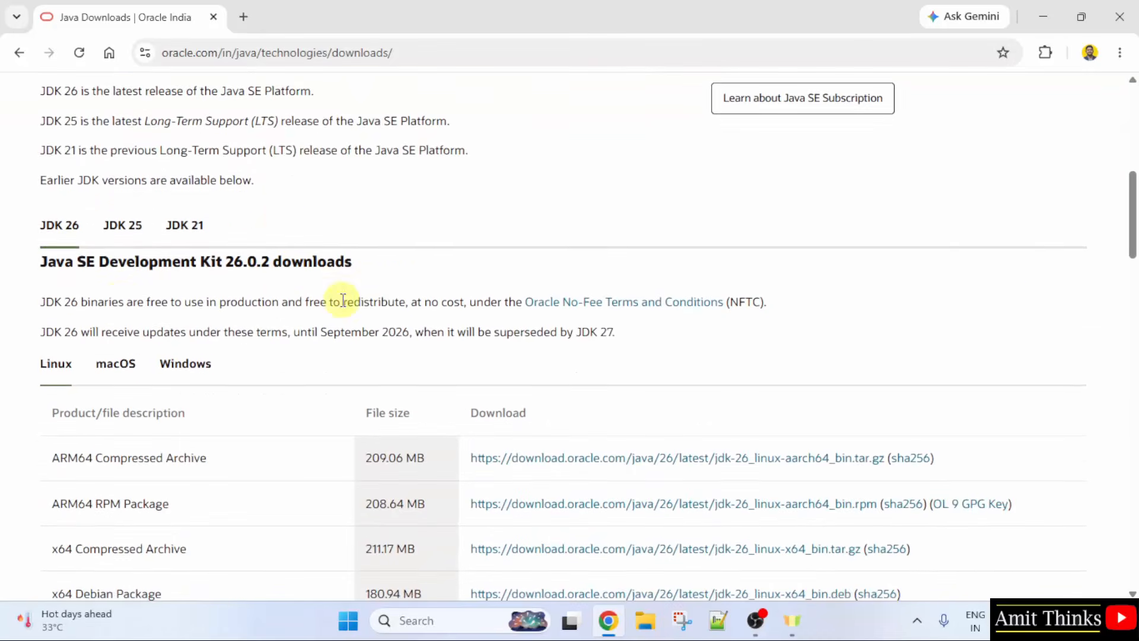
{"action": "scroll", "coordinate": [89, 222], "scroll_direction": "down", "scroll_amount": 1}
{"action": "scroll", "coordinate": [193, 224], "scroll_direction": "down", "scroll_amount": 2}
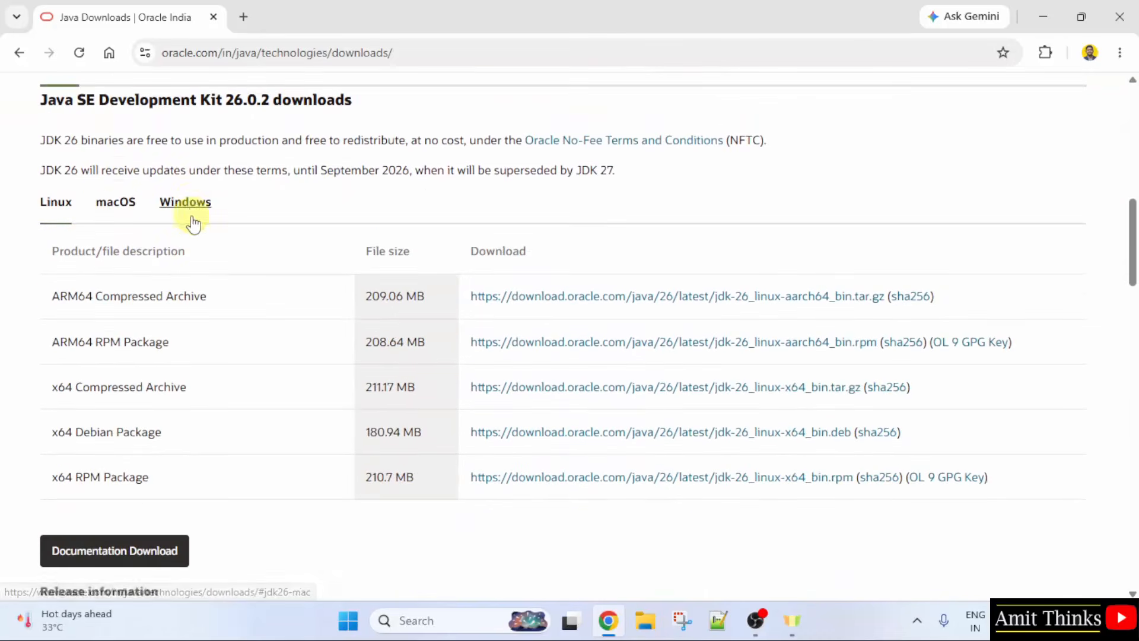
{"action": "left_click", "coordinate": [192, 225]}
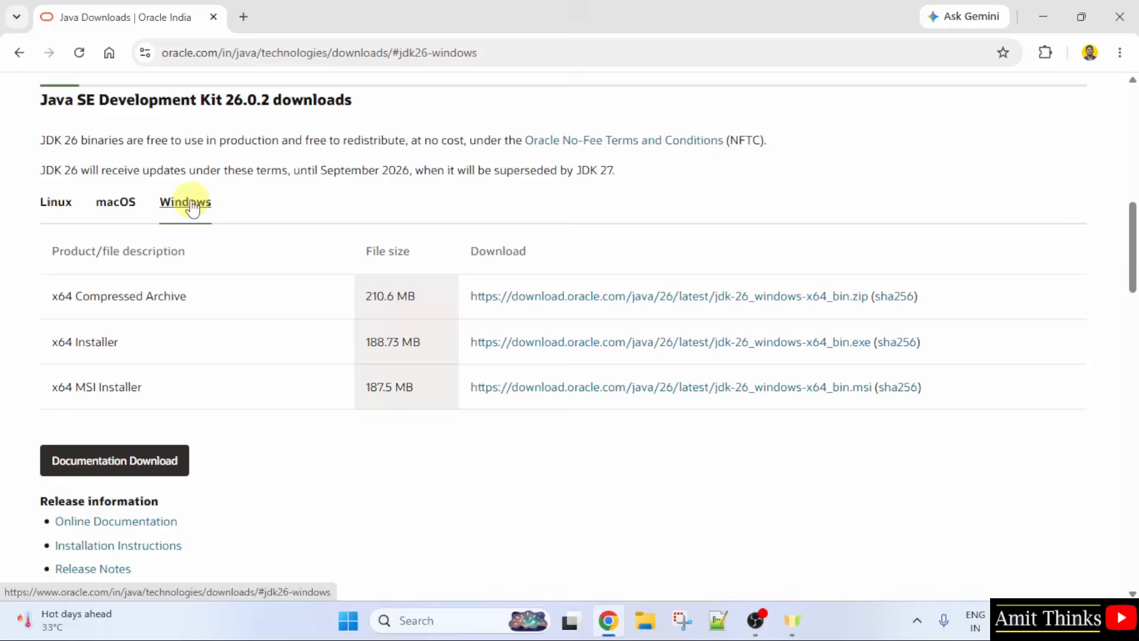
{"action": "triple_click", "coordinate": [111, 348]}
{"action": "left_click", "coordinate": [140, 343]}
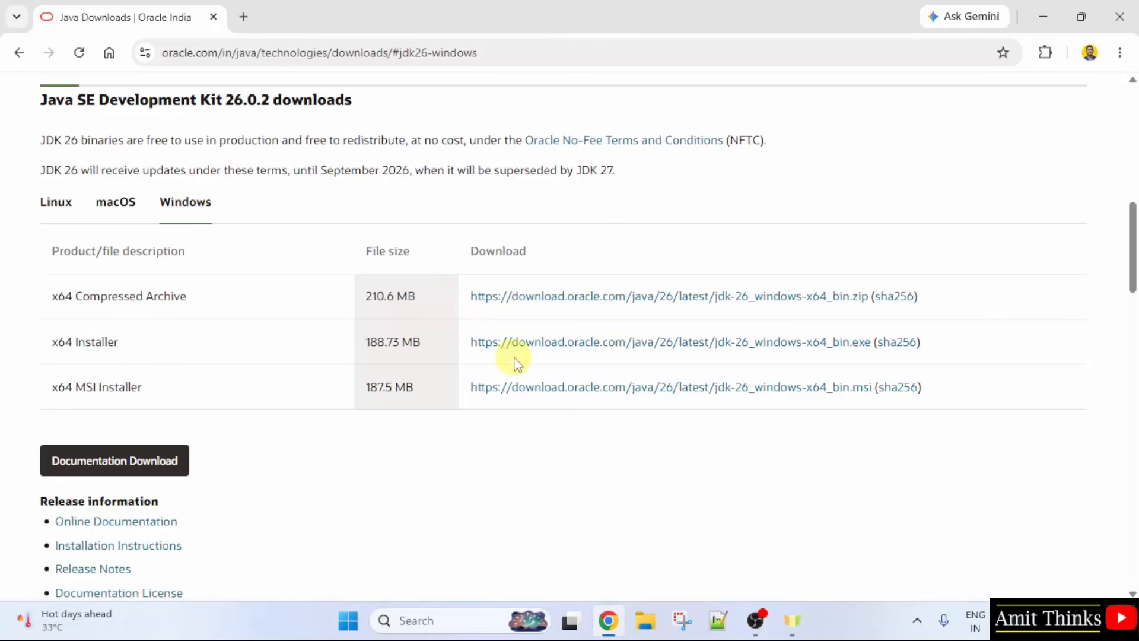
{"action": "left_click", "coordinate": [556, 346]}
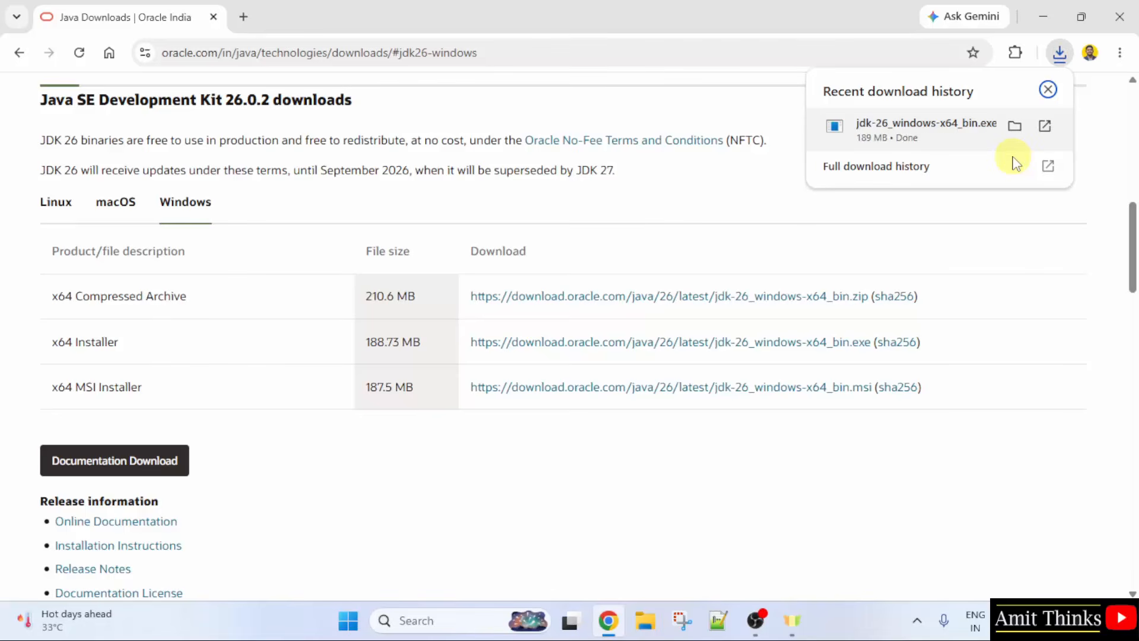
Step: Open the downloaded JDK installer from Chrome's downloads and minimize Chrome
{"action": "right_click", "coordinate": [967, 138]}
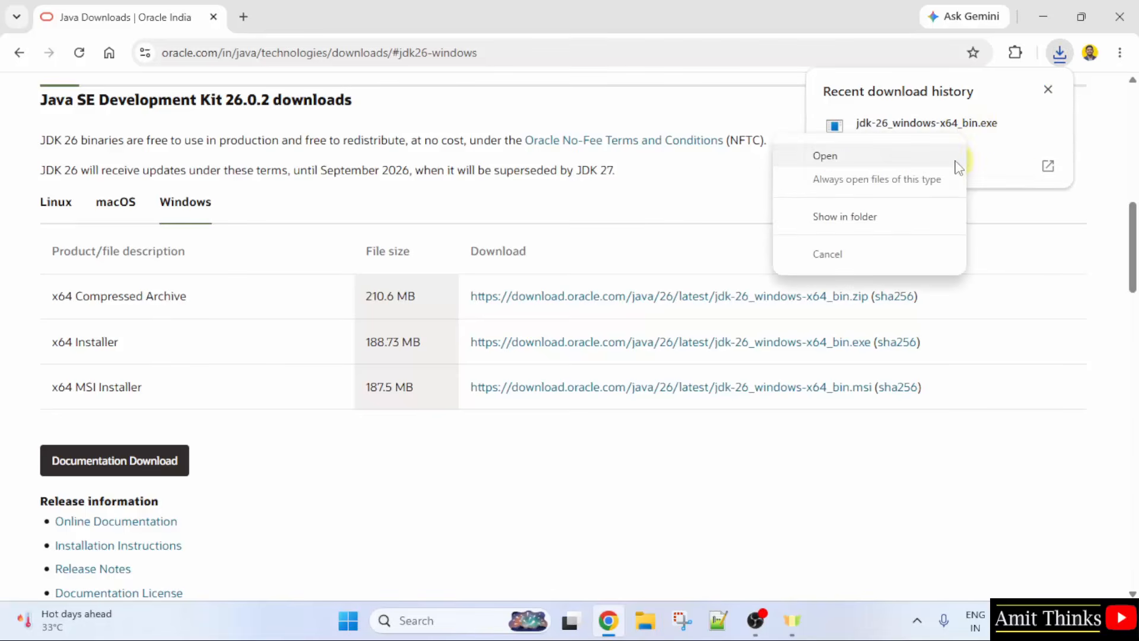
{"action": "left_click", "coordinate": [958, 166]}
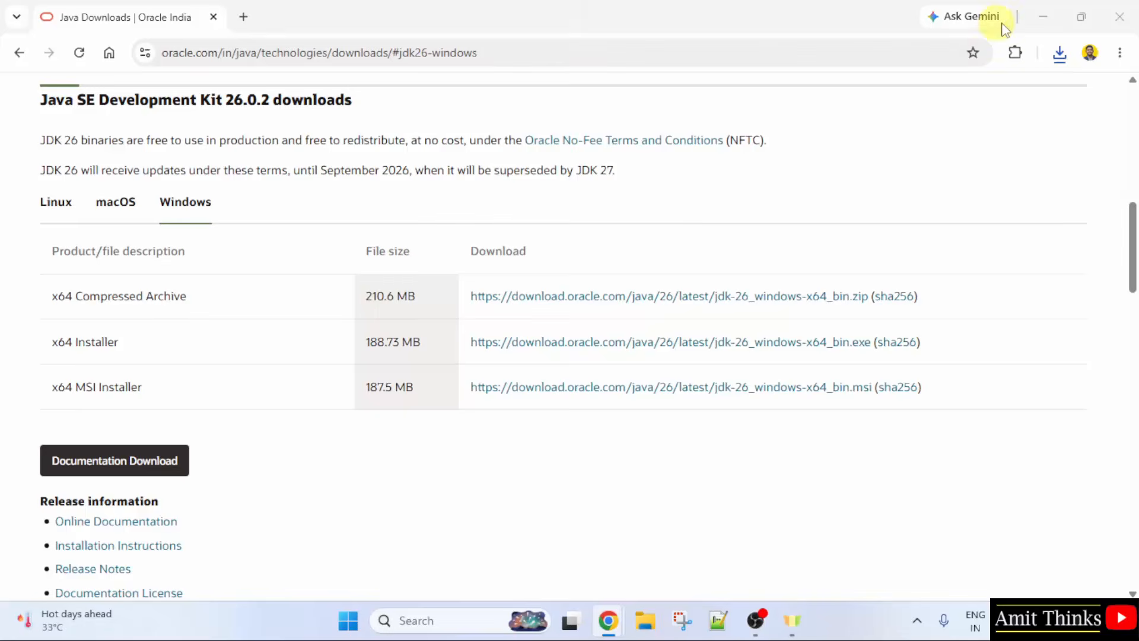
{"action": "left_click", "coordinate": [1043, 18]}
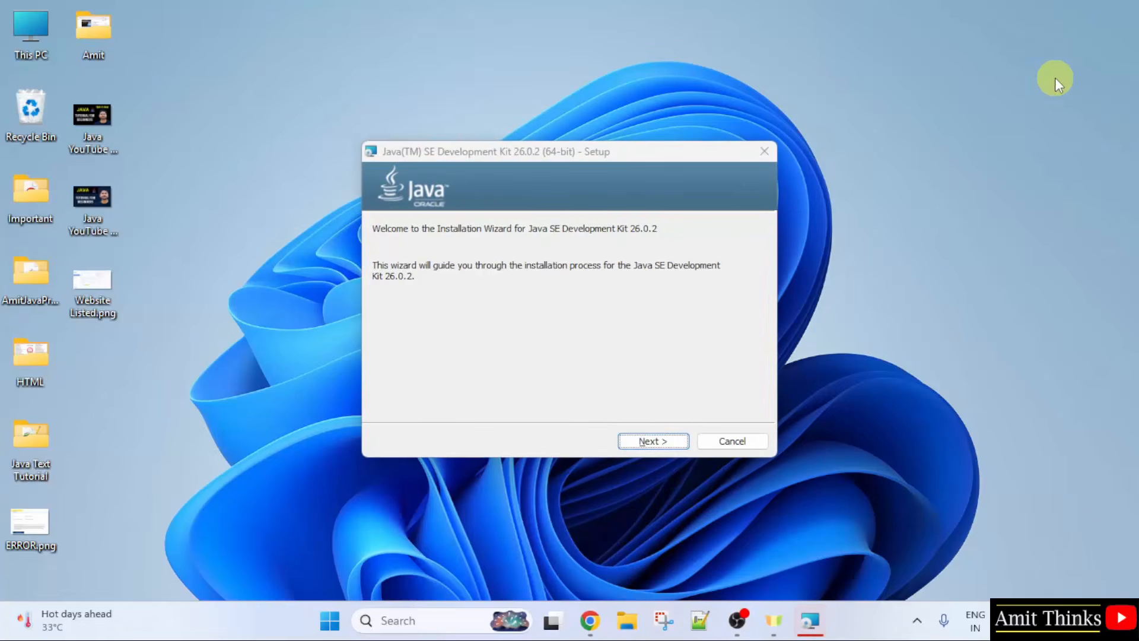
Step: Install JDK 26.0.2 into the default C:\Program Files\Java\jdk-26.0.2 folder and close the wizard
{"action": "left_click", "coordinate": [671, 445]}
{"action": "left_click", "coordinate": [665, 438]}
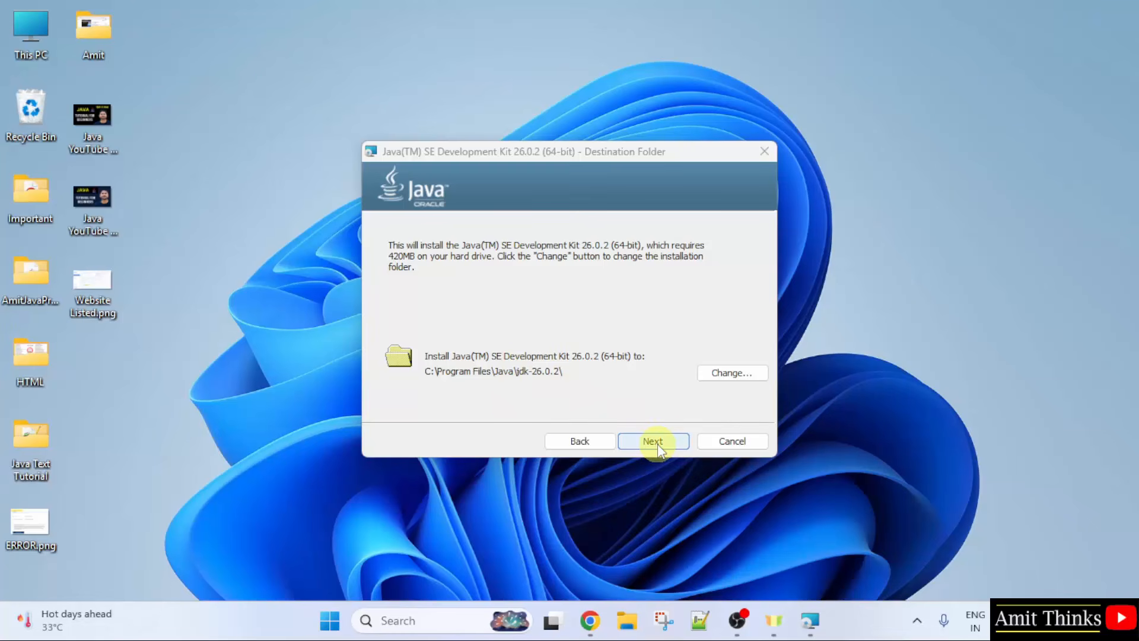
{"action": "left_click", "coordinate": [659, 445]}
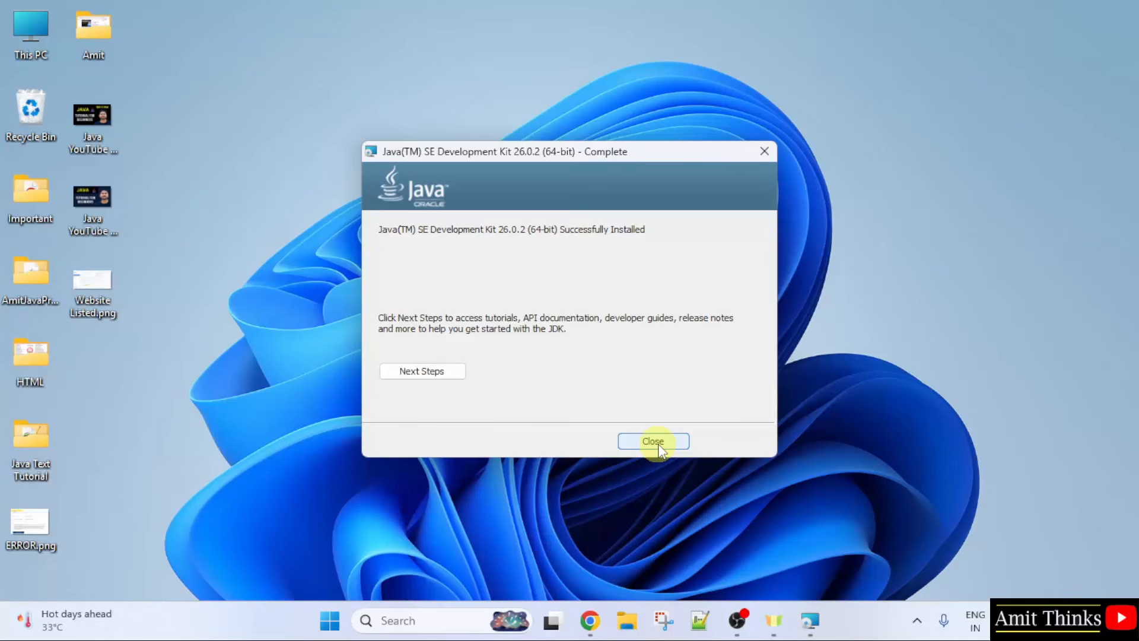
{"action": "left_click", "coordinate": [653, 441]}
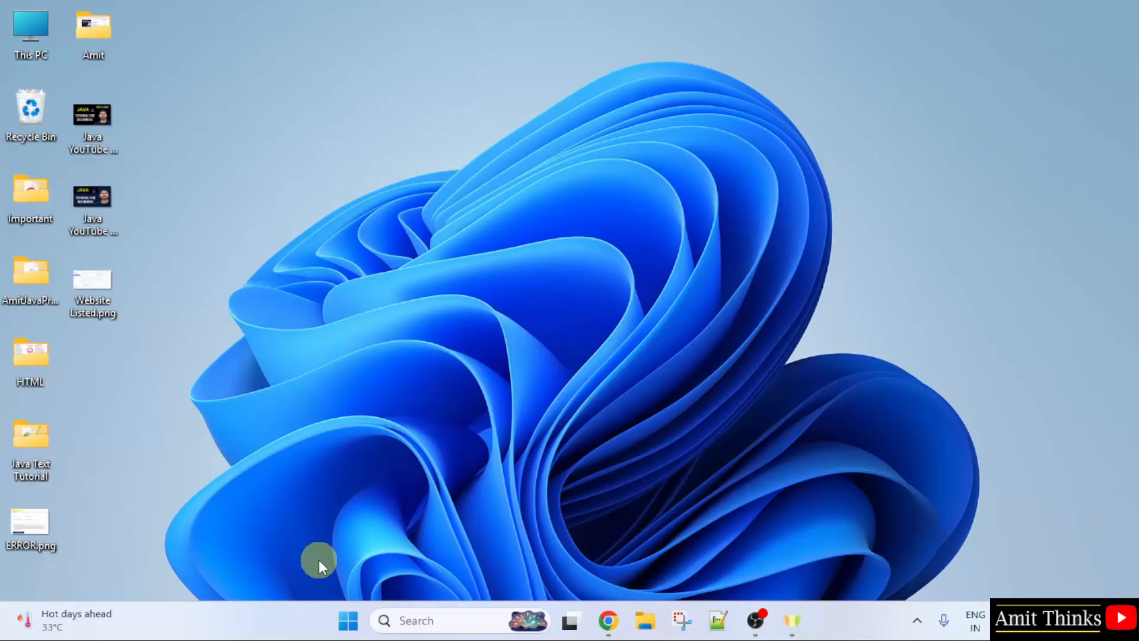
Step: Browse to C:\Program Files\Java\jdk-26.0.2\bin and copy its path from the address bar
{"action": "double_click", "coordinate": [36, 55]}
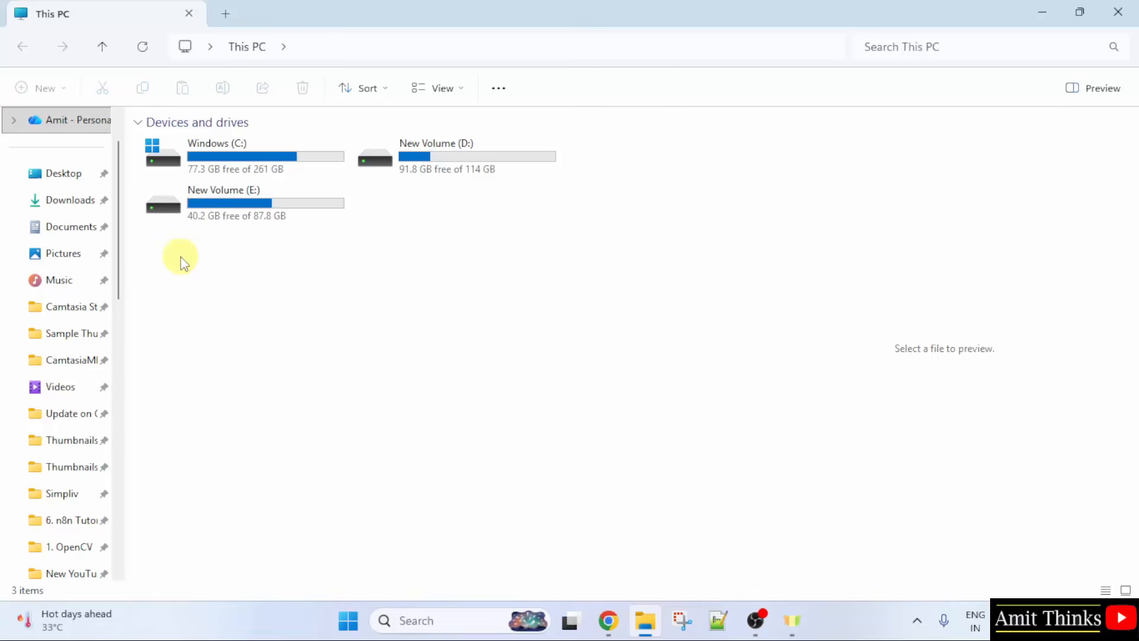
{"action": "left_click", "coordinate": [250, 172]}
{"action": "double_click", "coordinate": [250, 172]}
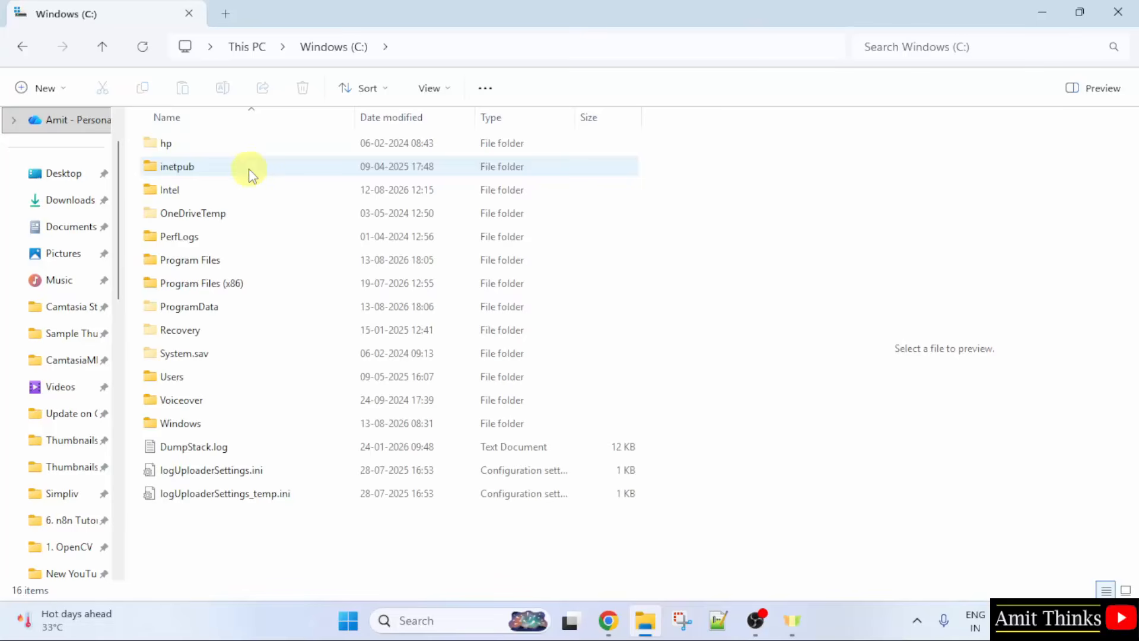
{"action": "double_click", "coordinate": [214, 261]}
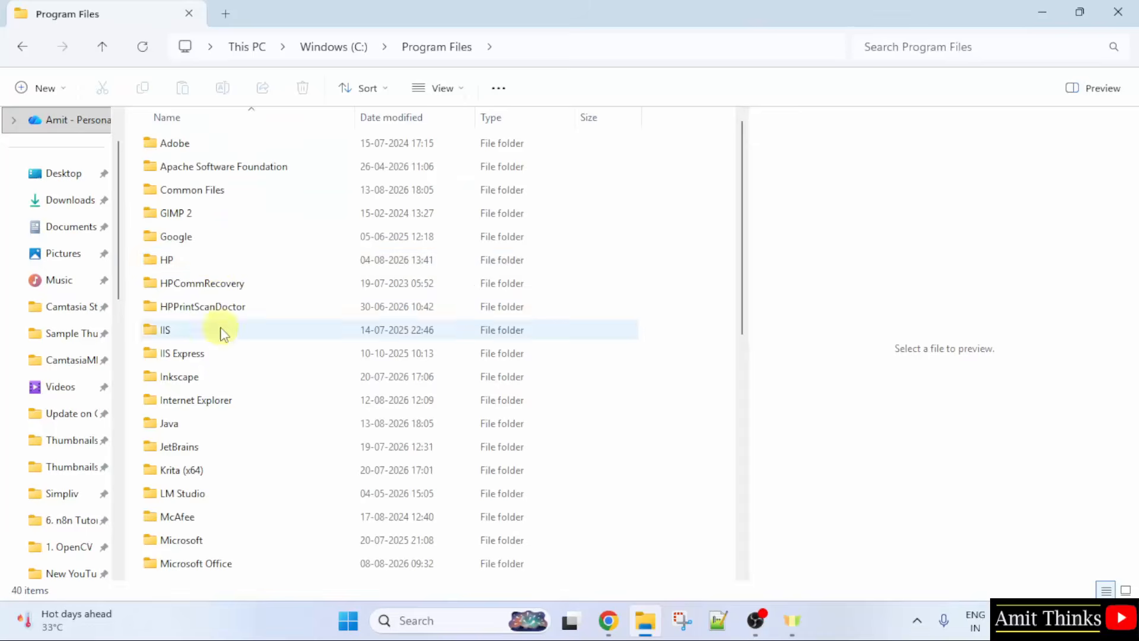
{"action": "double_click", "coordinate": [234, 423]}
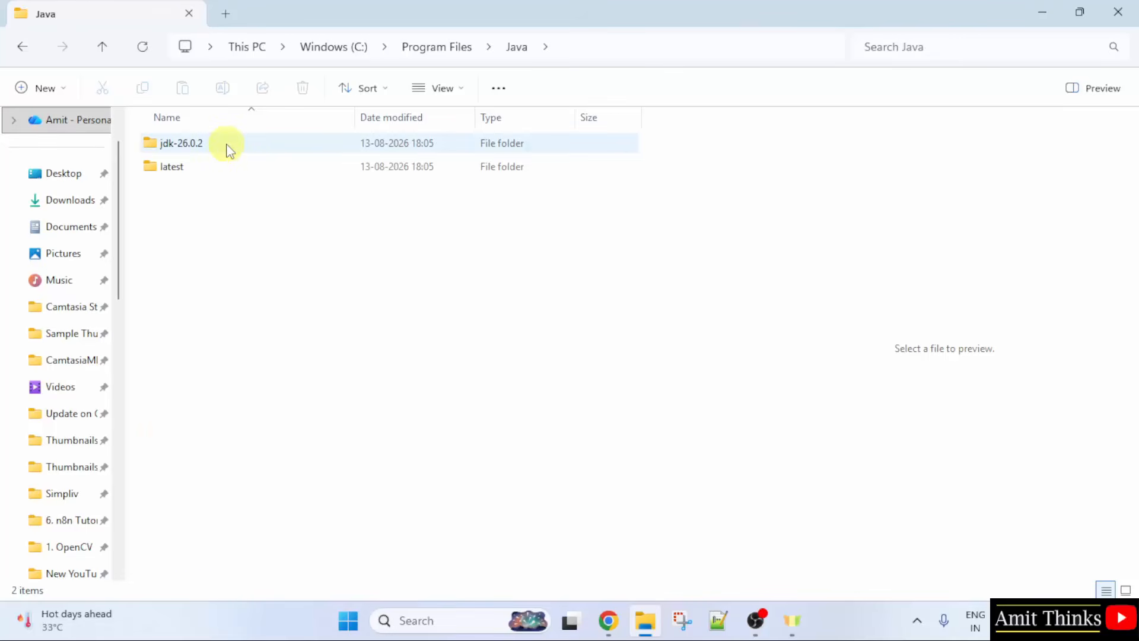
{"action": "double_click", "coordinate": [241, 145]}
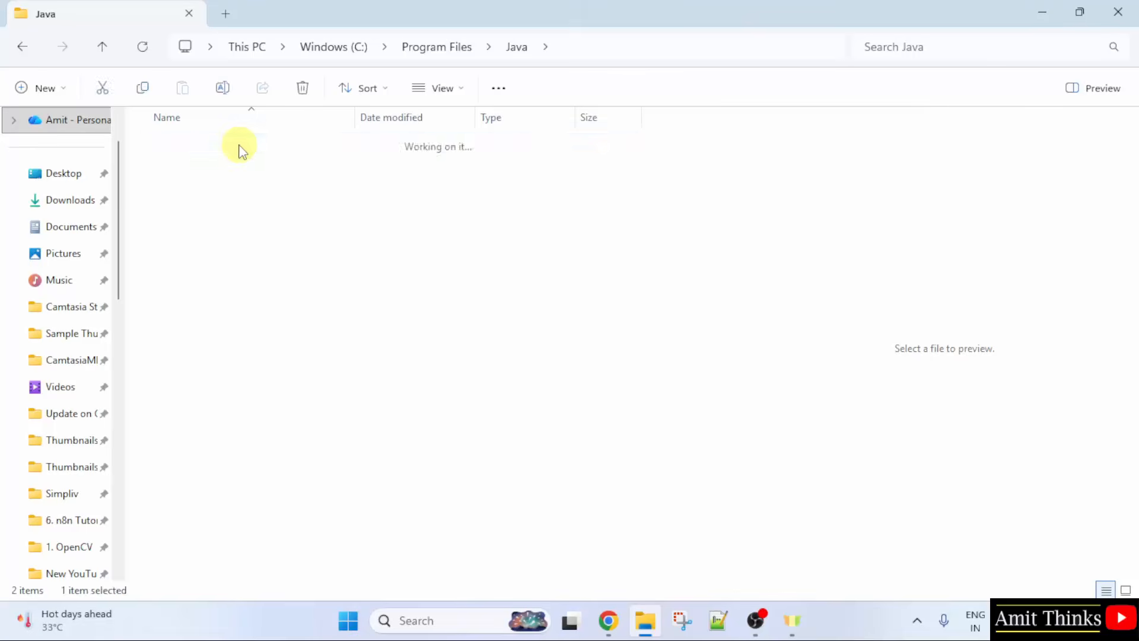
{"action": "double_click", "coordinate": [235, 148]}
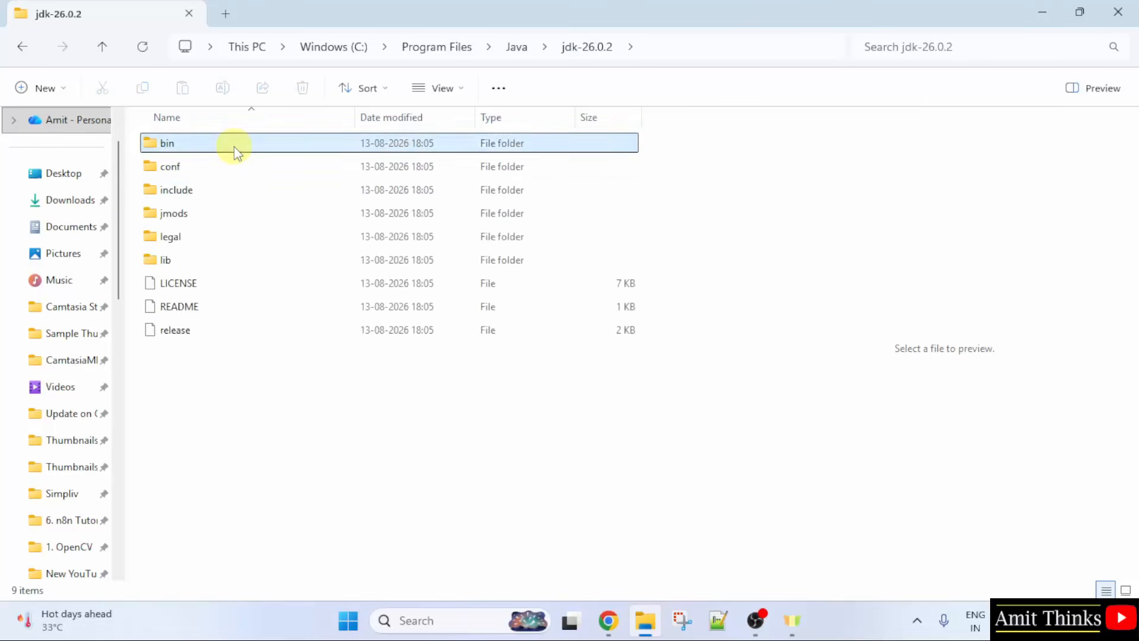
{"action": "left_click", "coordinate": [742, 47]}
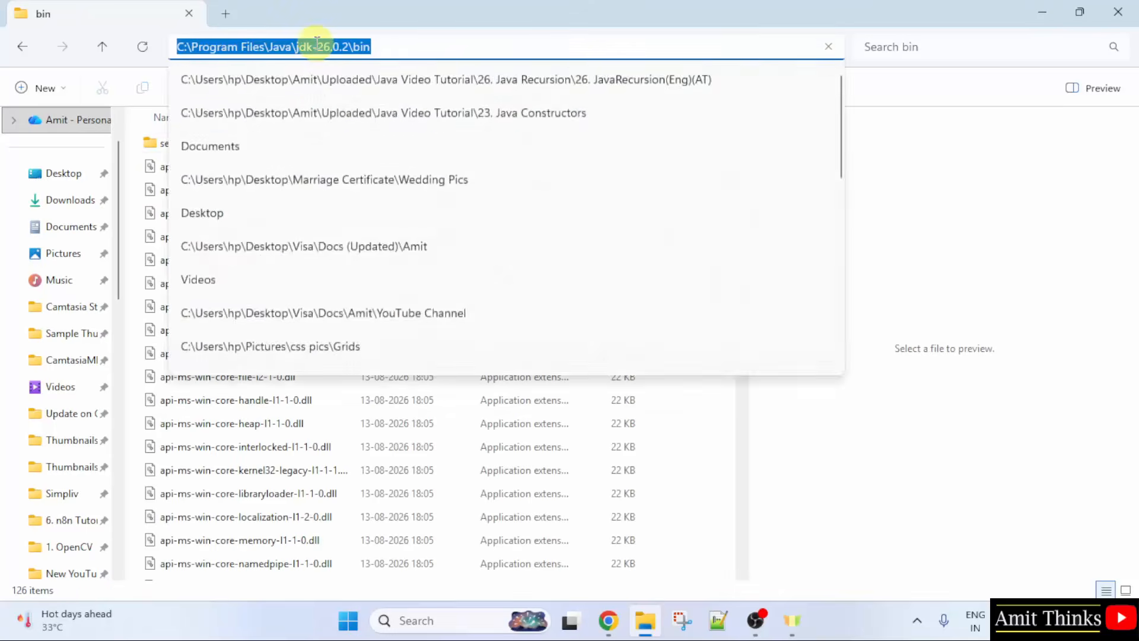
{"action": "right_click", "coordinate": [323, 47]}
{"action": "left_click", "coordinate": [362, 87]}
{"action": "left_click", "coordinate": [1043, 11]}
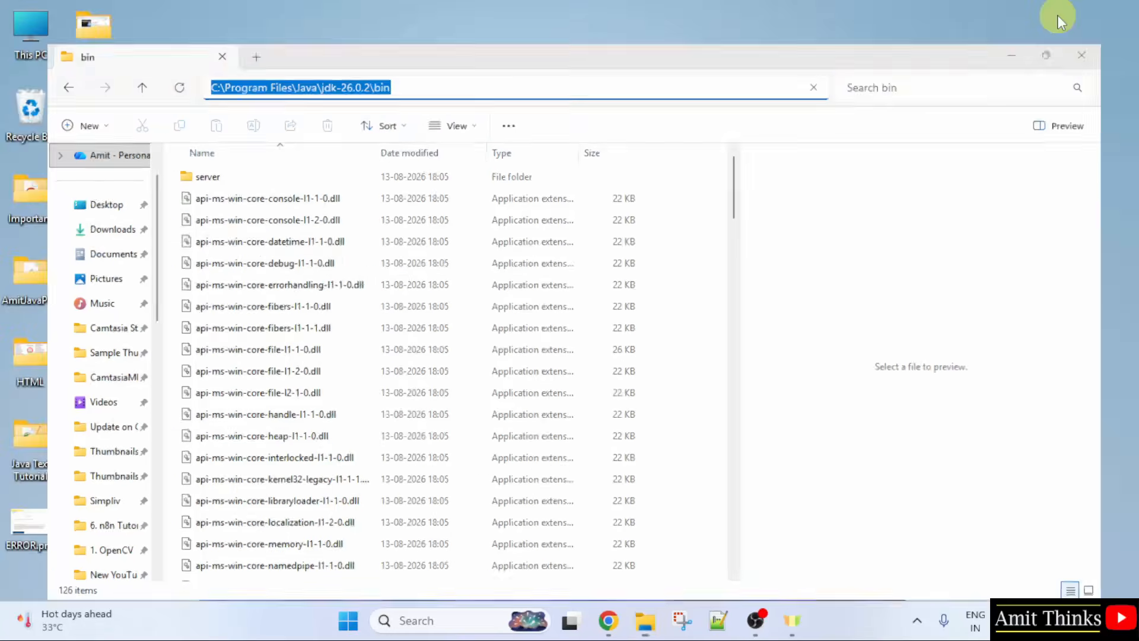
Step: Search Start for 'environment variables', open the Environment Variables dialog, and select the system Path
{"action": "left_click", "coordinate": [348, 630]}
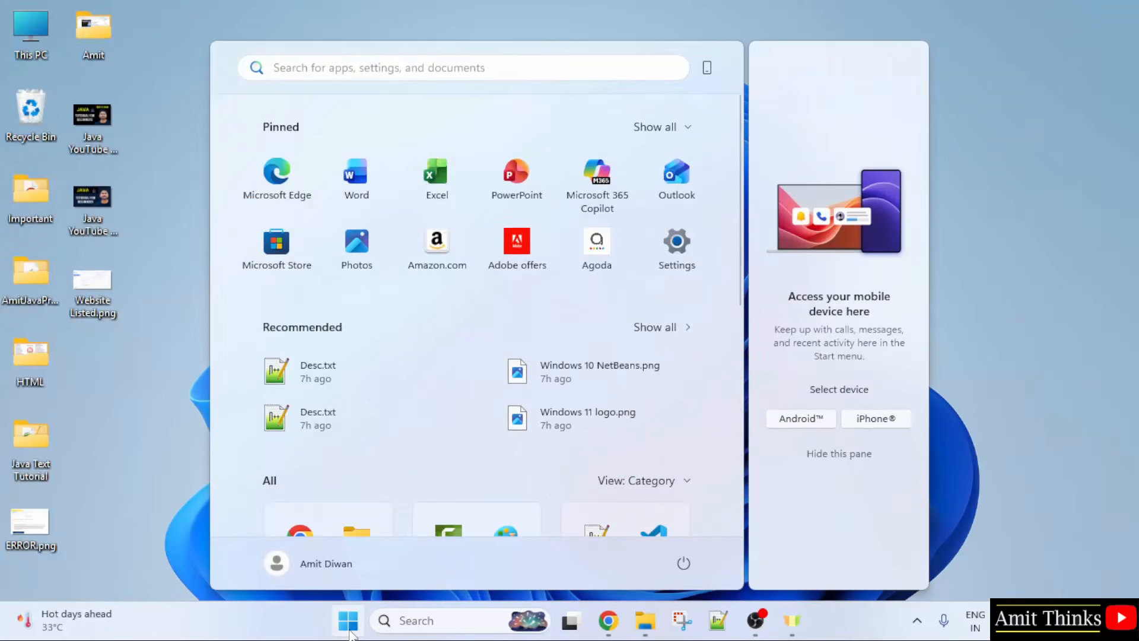
{"action": "type", "text": "environ"}
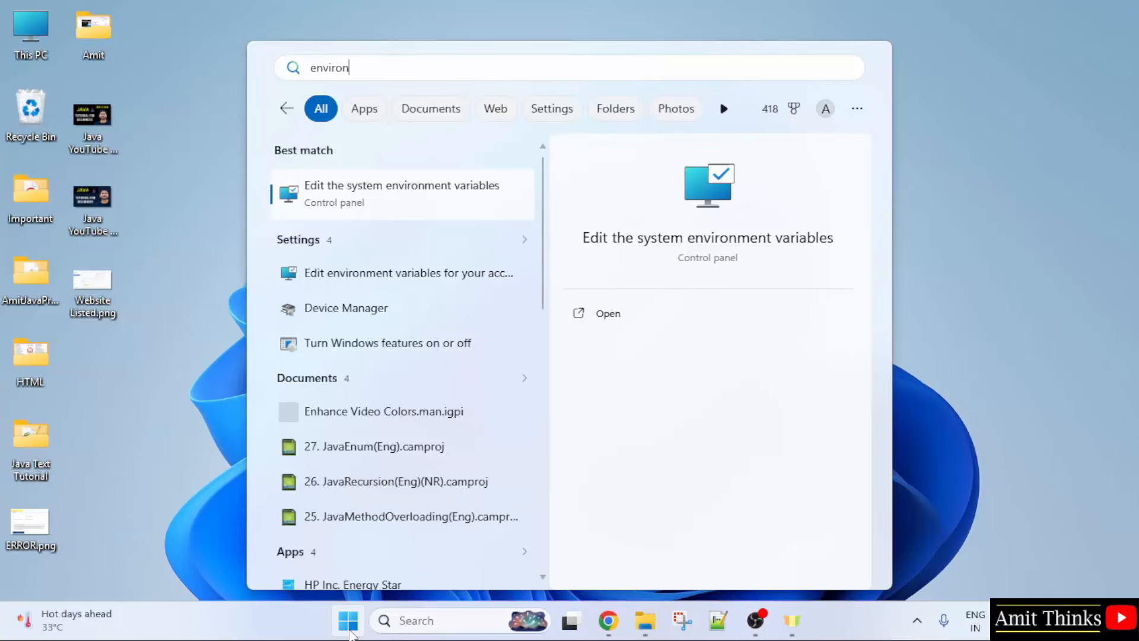
{"action": "type", "text": "ment variables"}
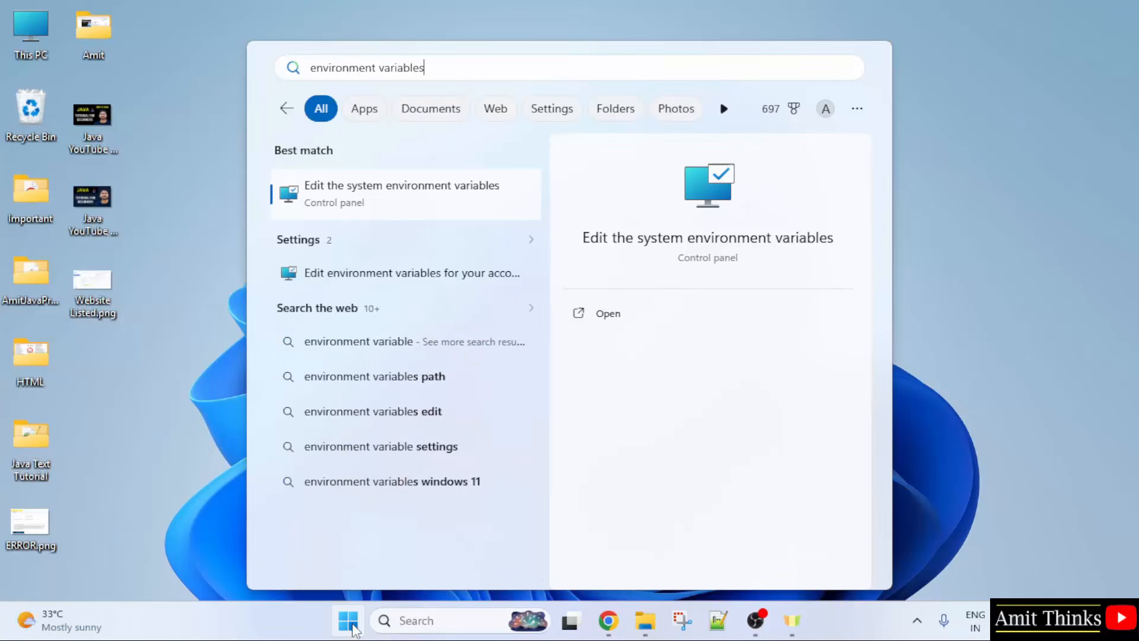
{"action": "left_click", "coordinate": [620, 320]}
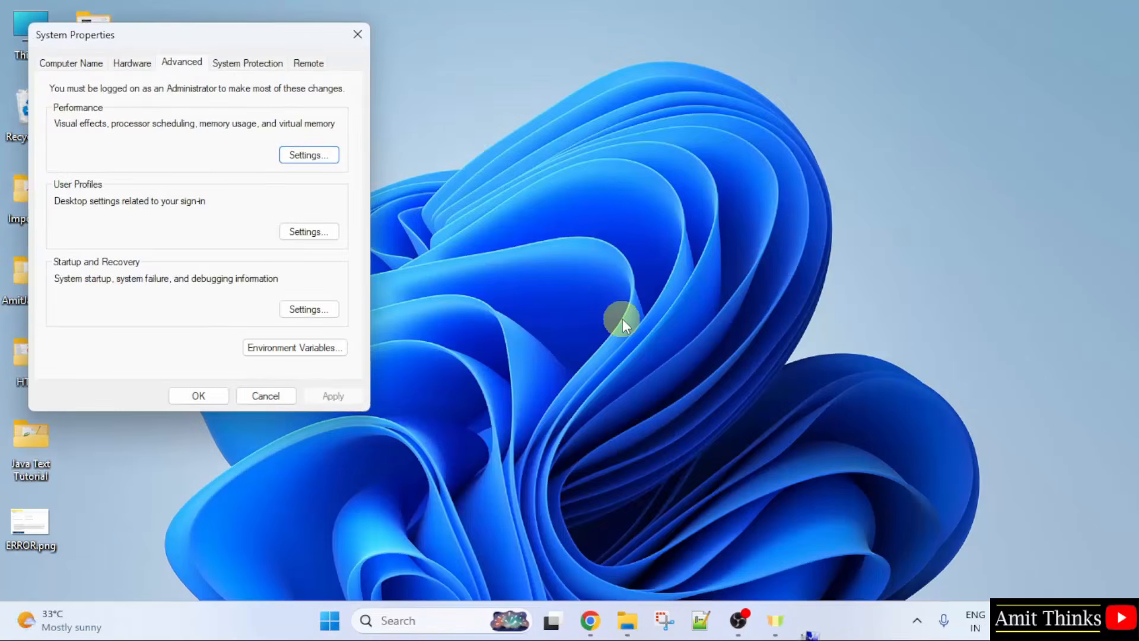
{"action": "left_click", "coordinate": [299, 349]}
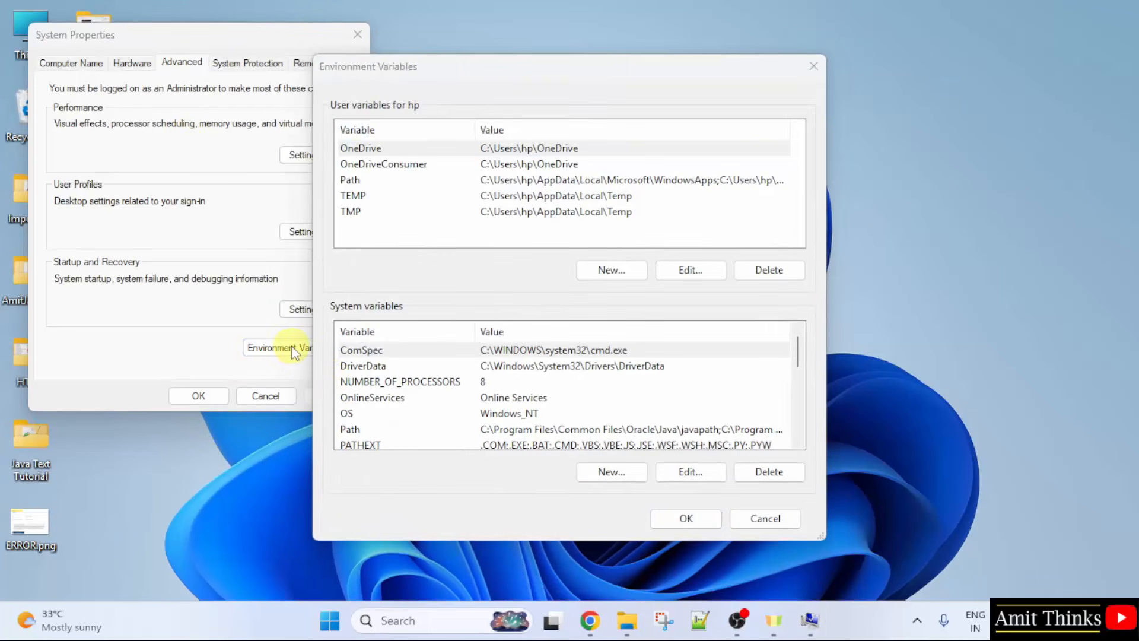
{"action": "left_click", "coordinate": [518, 432]}
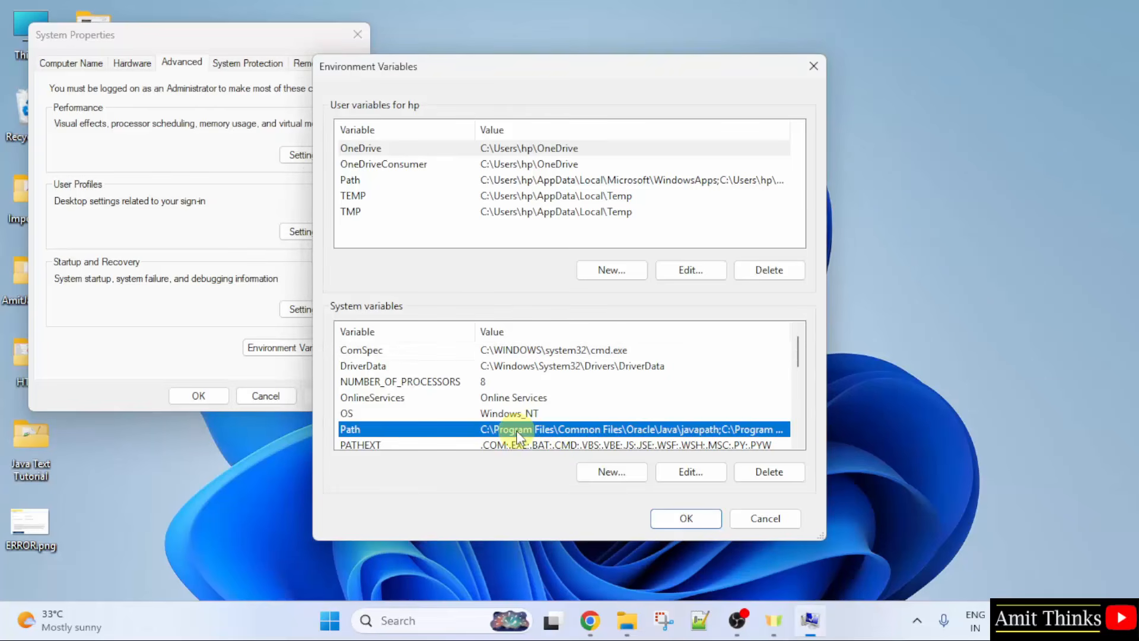
Step: Open the system Path entries and copy the JDK bin path from File Explorer
{"action": "double_click", "coordinate": [519, 431]}
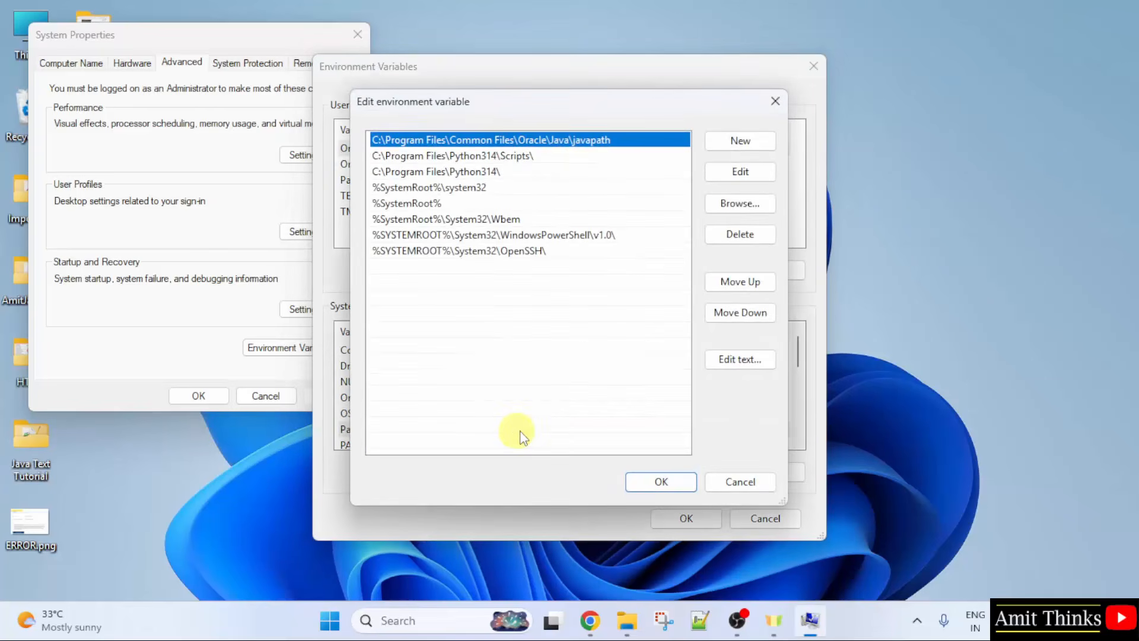
{"action": "key", "text": "alt+Tab"}
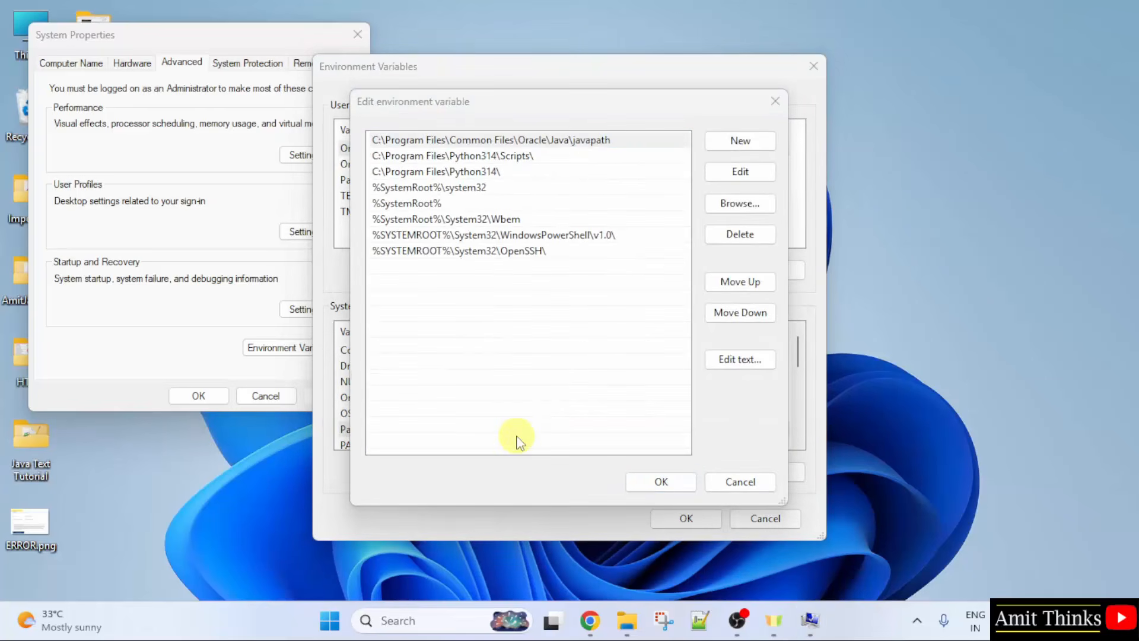
{"action": "left_click", "coordinate": [627, 620]}
{"action": "left_click", "coordinate": [717, 54]}
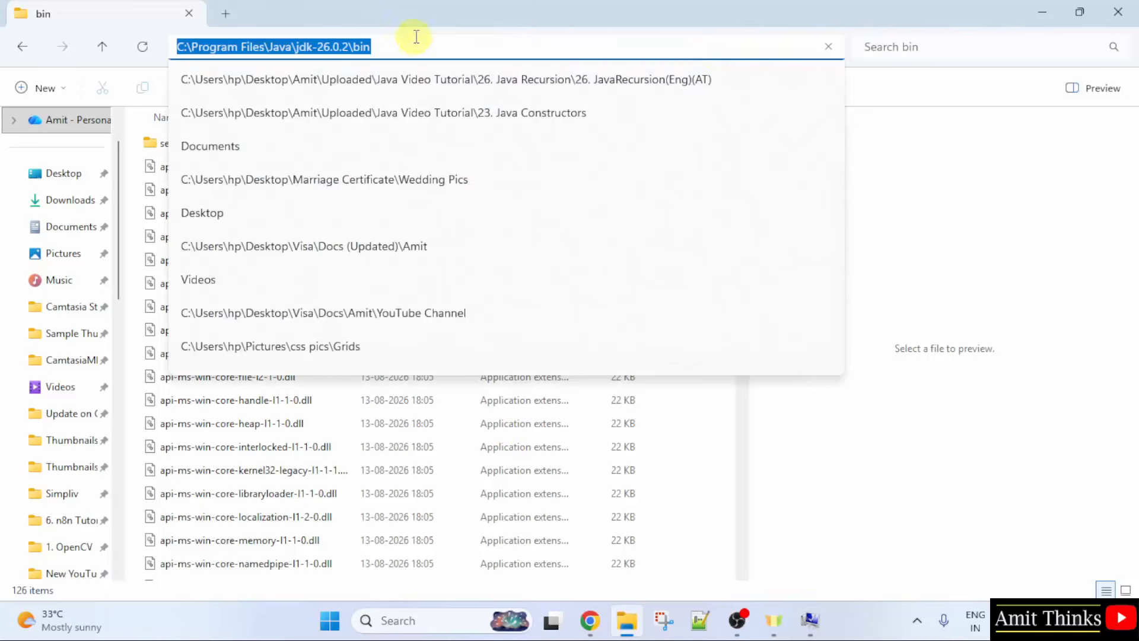
{"action": "right_click", "coordinate": [357, 45]}
{"action": "left_click", "coordinate": [436, 94]}
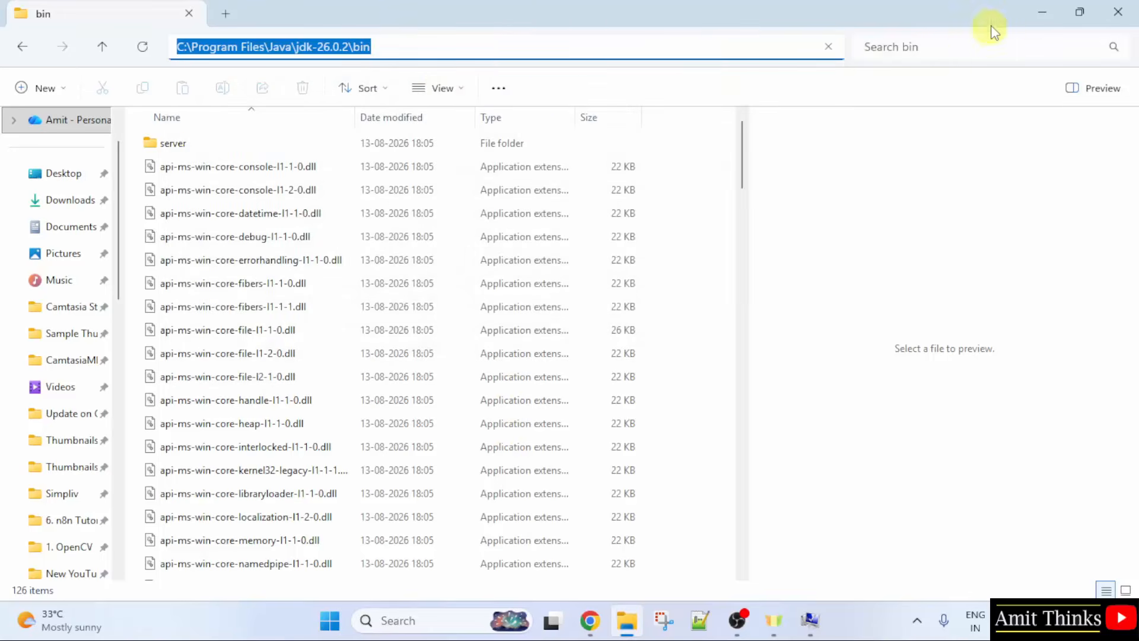
{"action": "left_click", "coordinate": [1035, 17]}
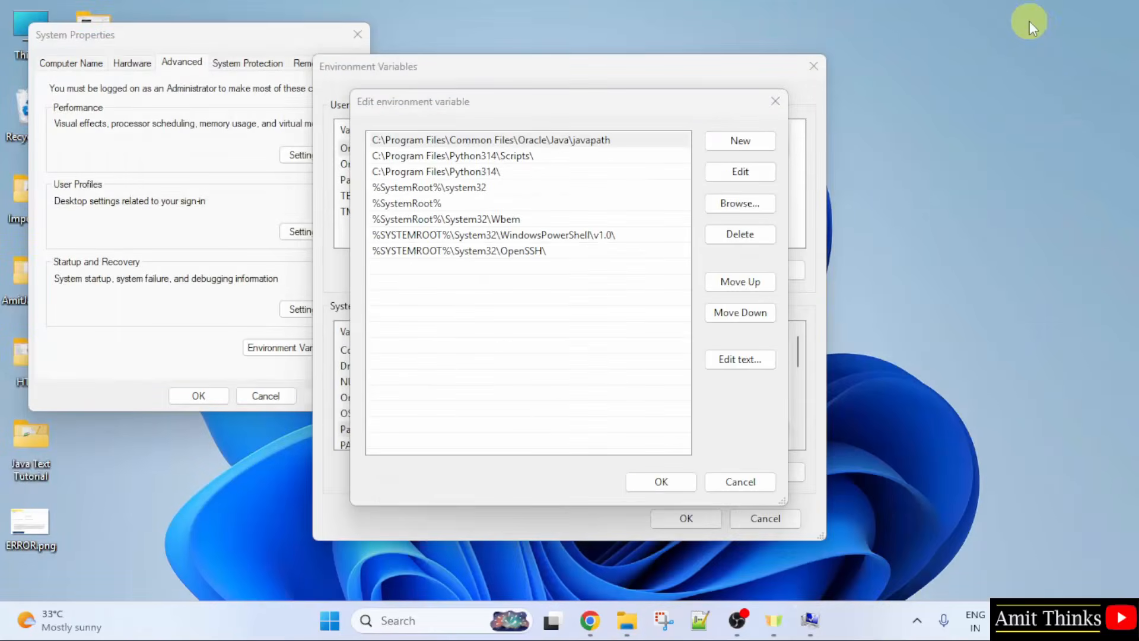
Step: Add C:\Program Files\Java\jdk-26.0.2\bin as a new Path entry and confirm with OK
{"action": "left_click", "coordinate": [741, 142]}
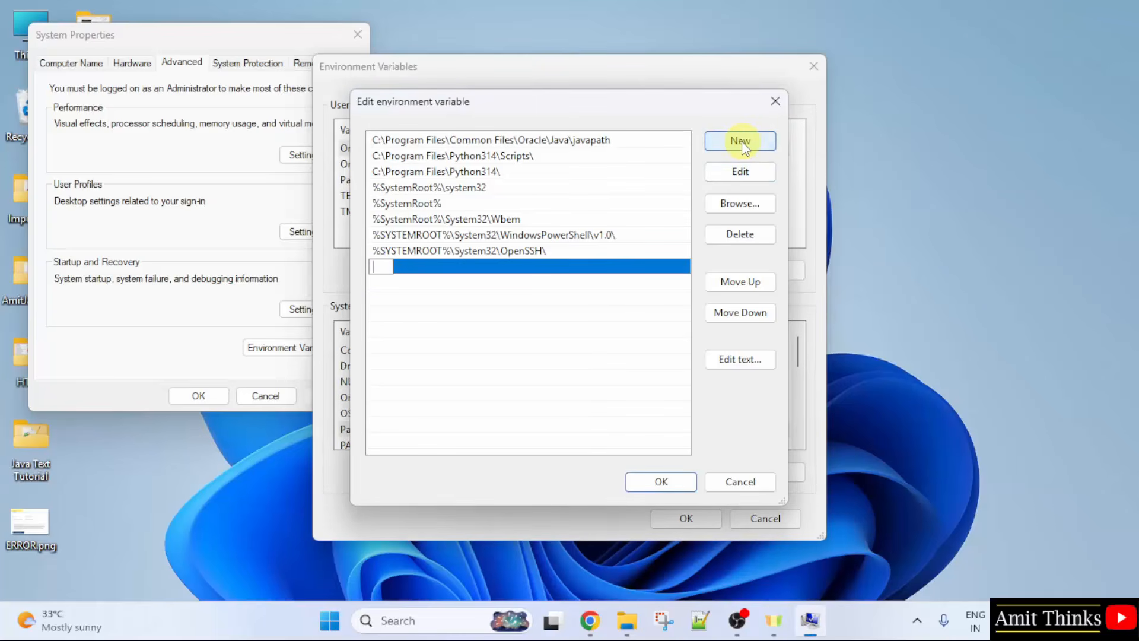
{"action": "right_click", "coordinate": [380, 268]}
{"action": "left_click", "coordinate": [418, 341]}
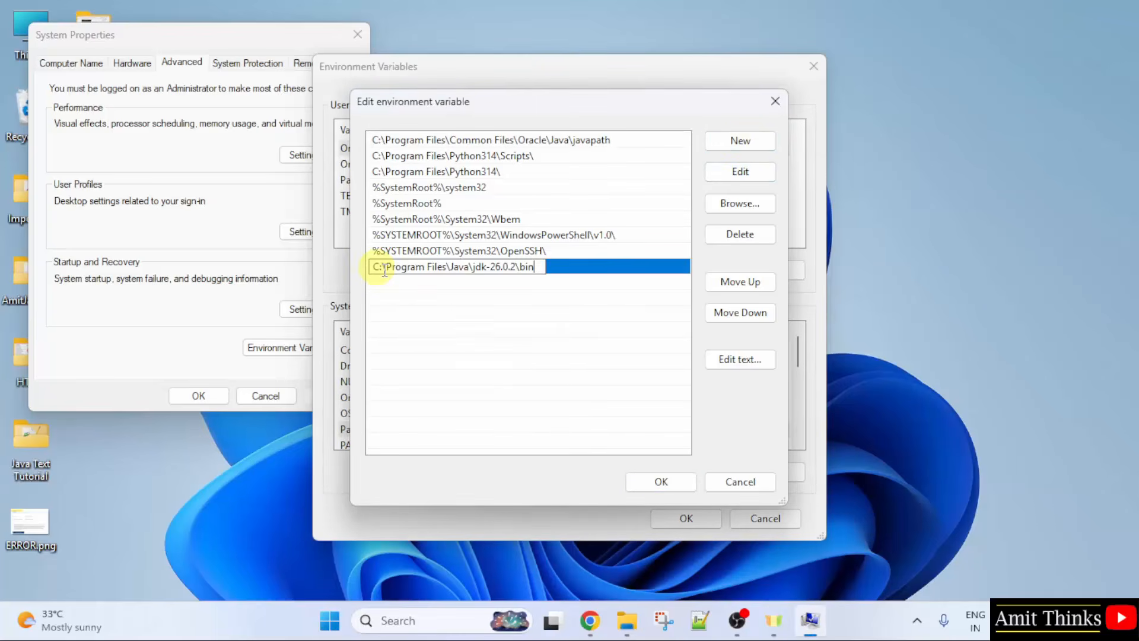
{"action": "key", "text": "ctrl+1"}
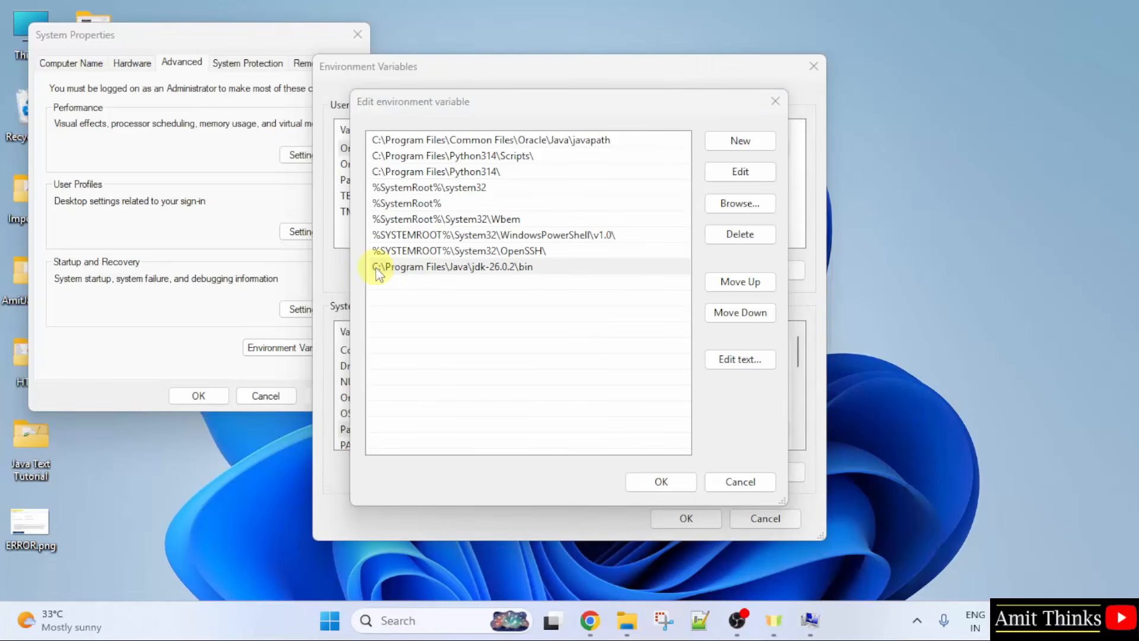
{"action": "left_click", "coordinate": [682, 488]}
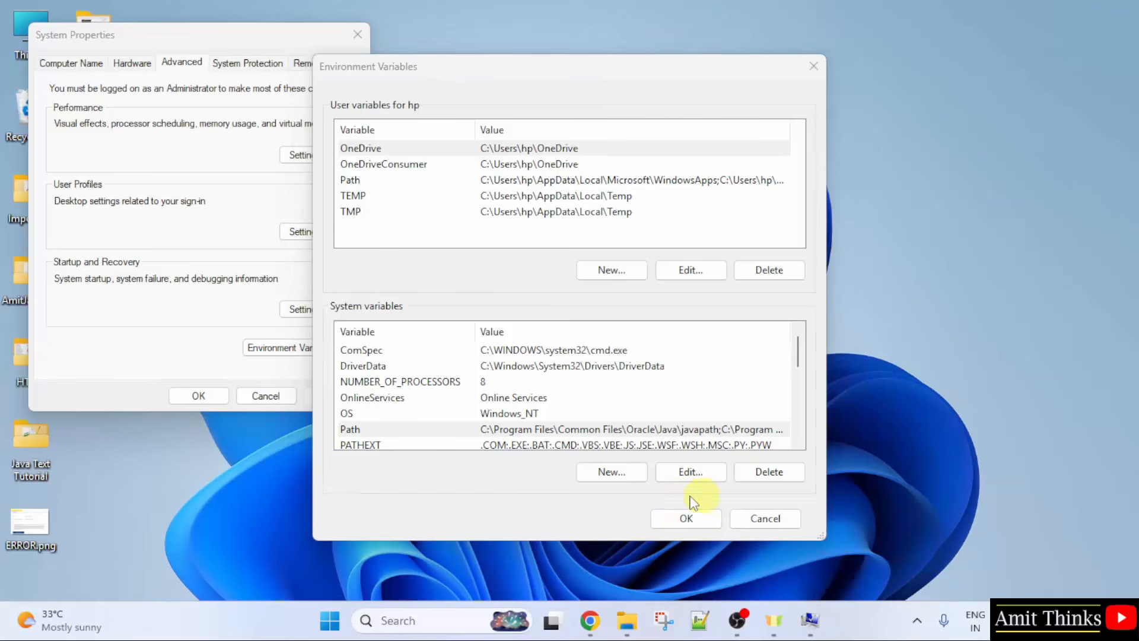
Step: Create system variable JAVA_HOME set to C:\Program Files\Java\jdk-26.0.2\ and close all dialogs with OK
{"action": "left_click", "coordinate": [594, 474]}
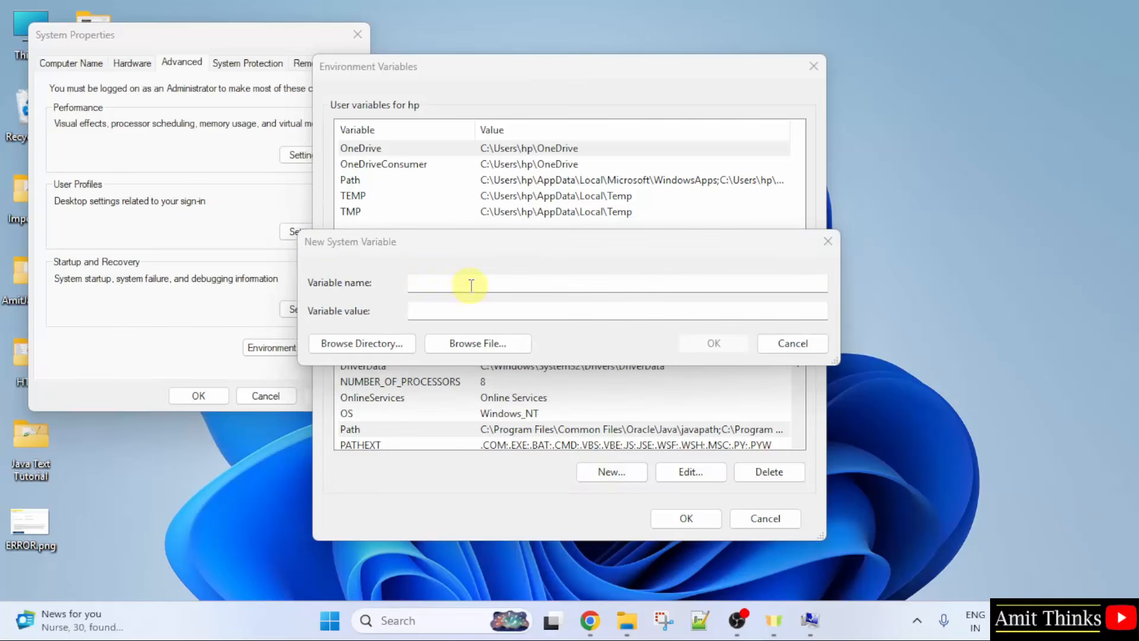
{"action": "left_click", "coordinate": [544, 285]}
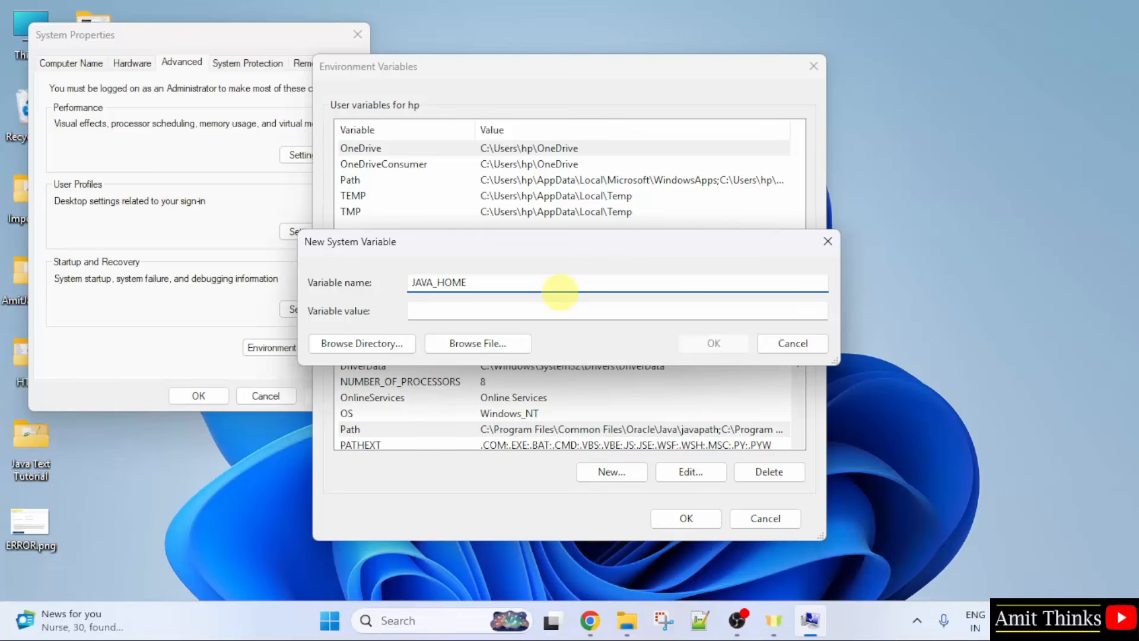
{"action": "left_click", "coordinate": [556, 307]}
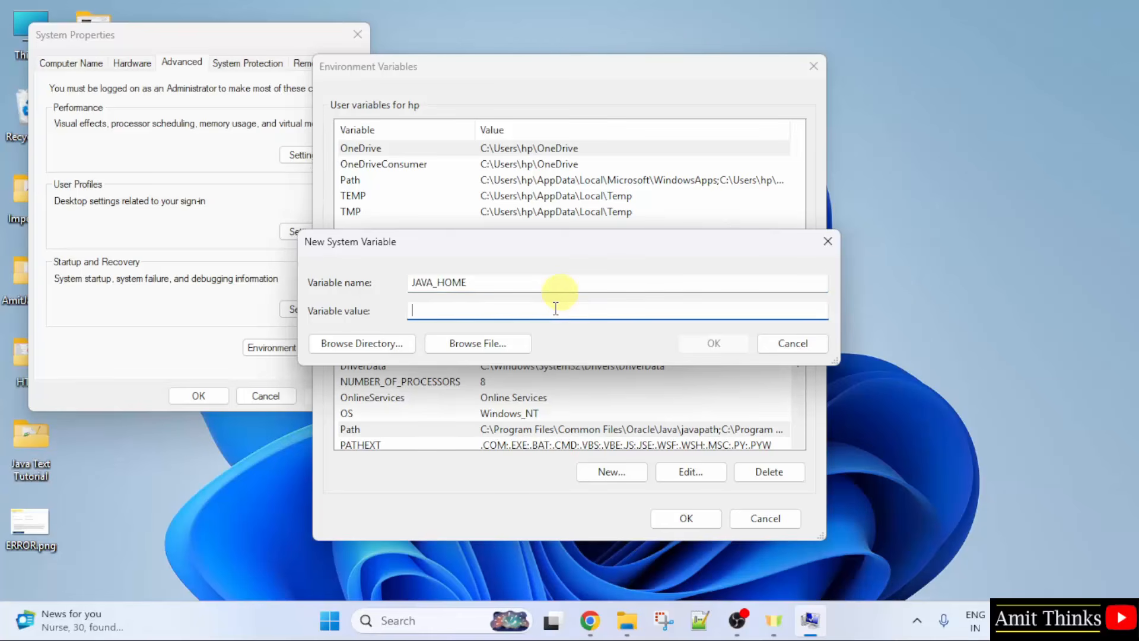
{"action": "key", "text": "ctrl+v"}
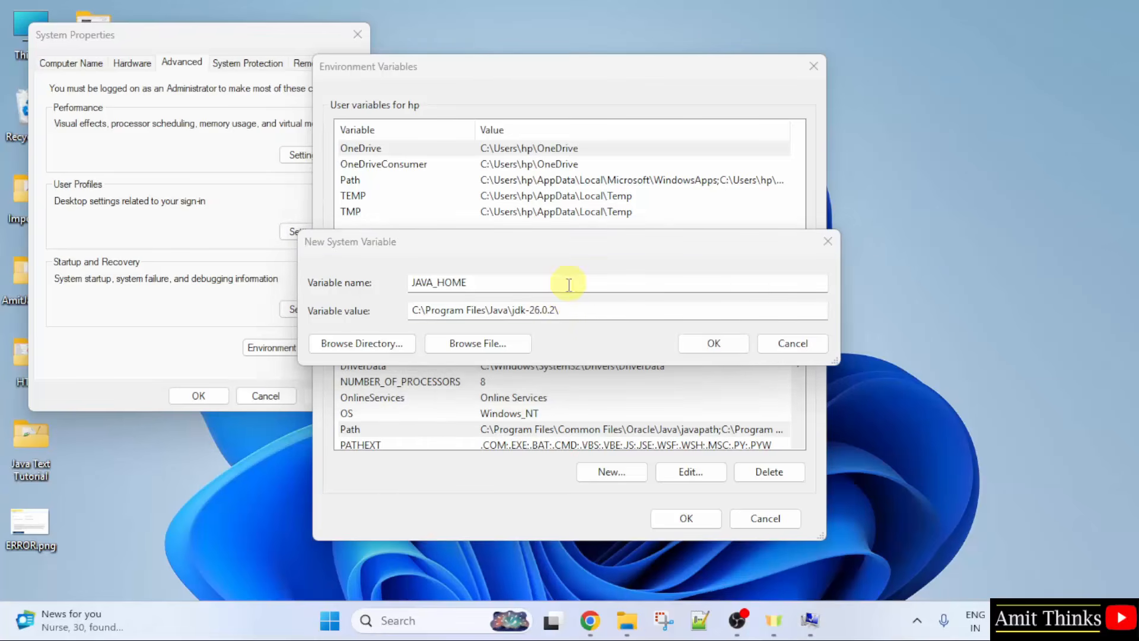
{"action": "left_click", "coordinate": [687, 345]}
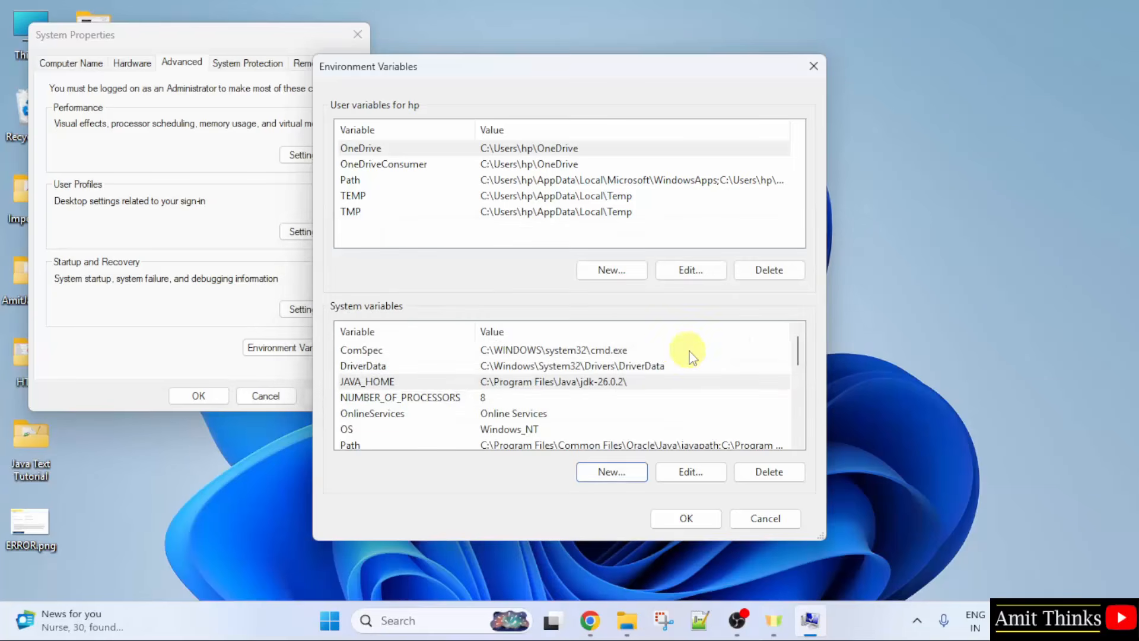
{"action": "left_click", "coordinate": [684, 522]}
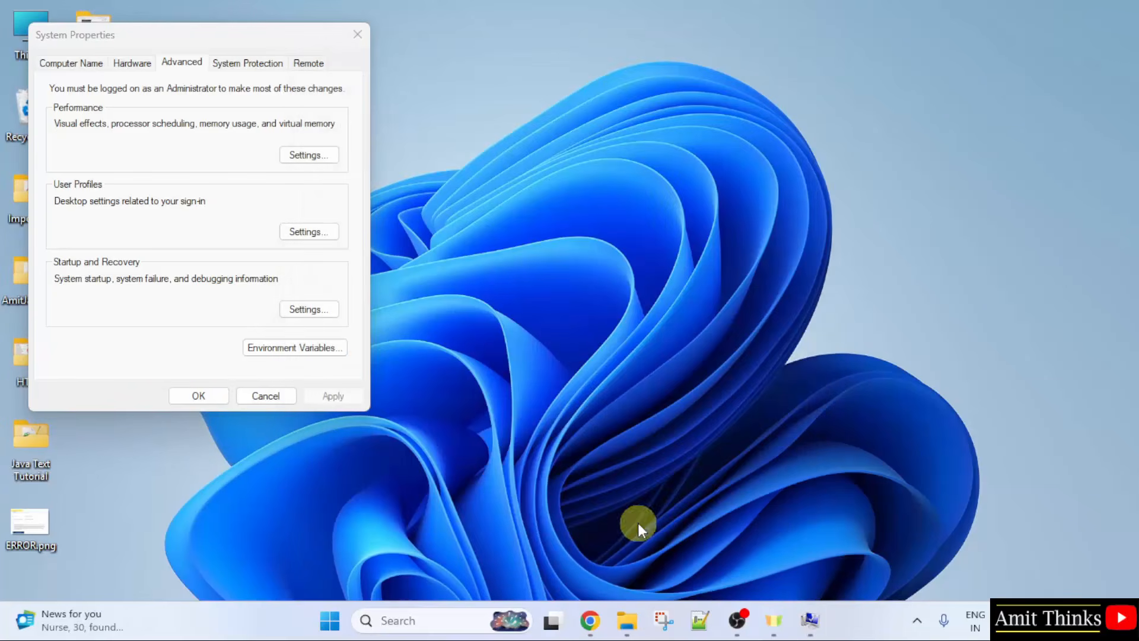
{"action": "left_click", "coordinate": [202, 398]}
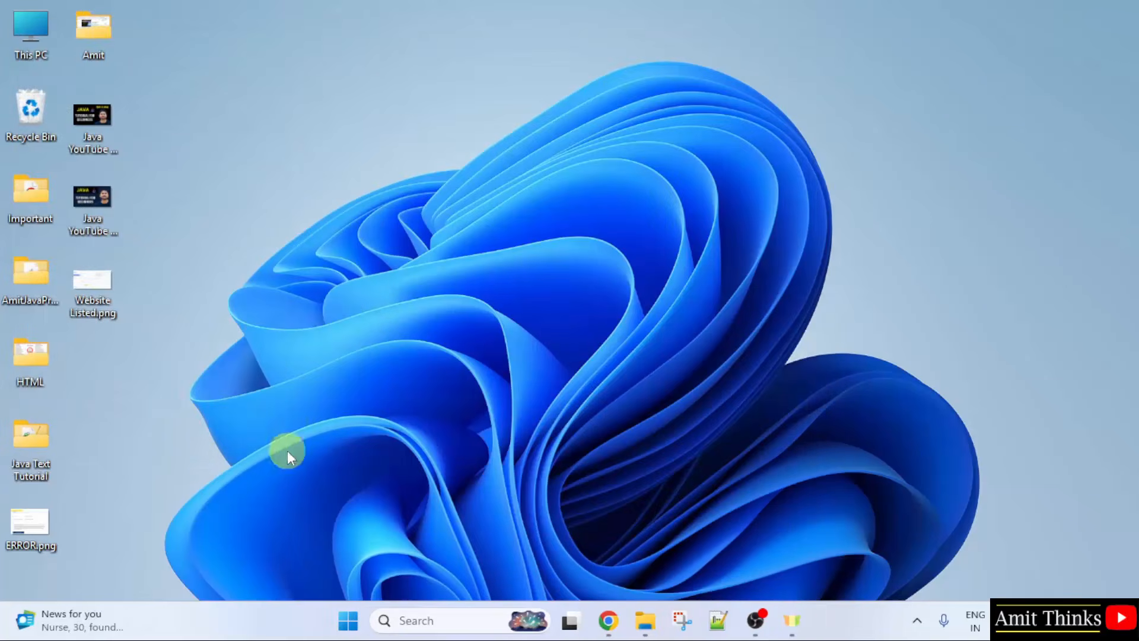
{"action": "left_click", "coordinate": [348, 621]}
{"action": "type", "text": "cmd"}
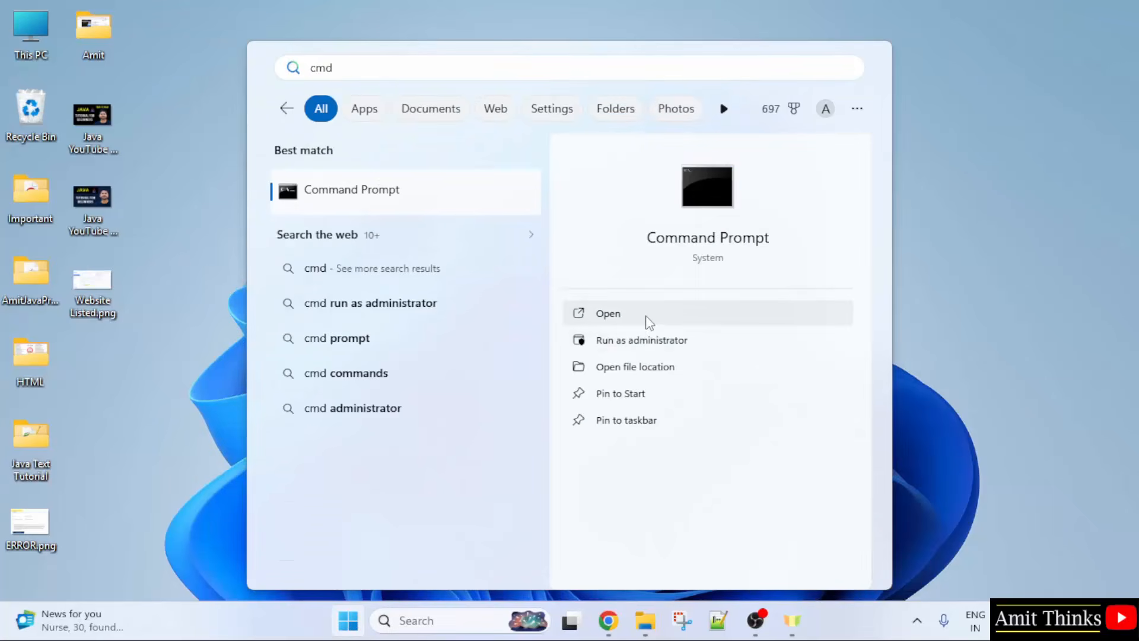
{"action": "left_click", "coordinate": [645, 315]}
{"action": "left_click_drag", "start_coordinate": [599, 61], "coordinate": [728, 61]}
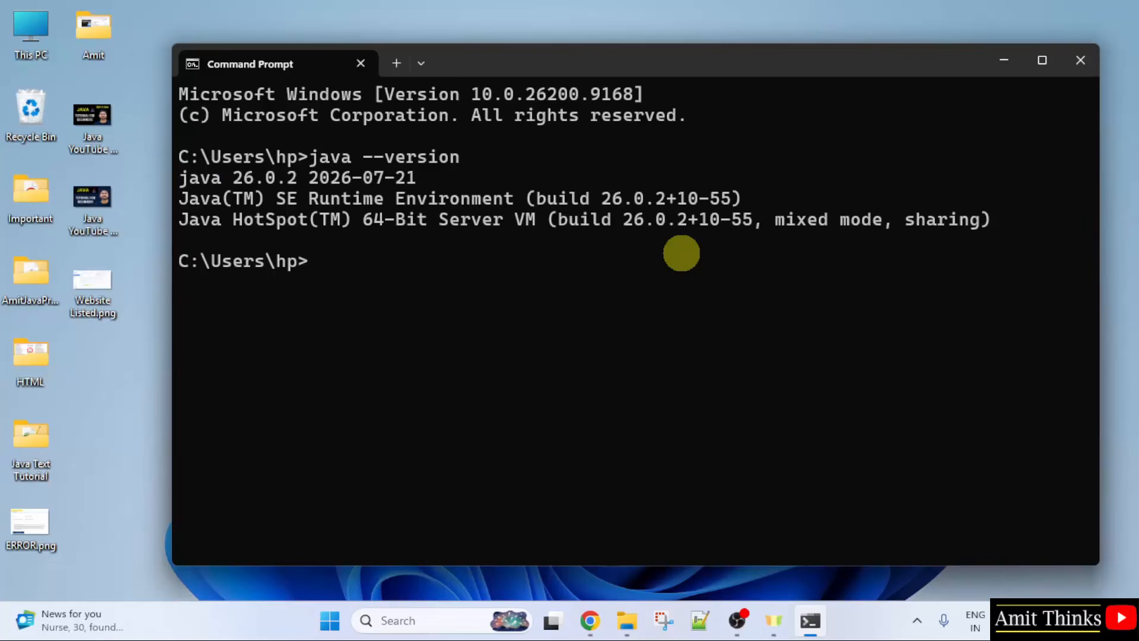
{"action": "left_click_drag", "start_coordinate": [228, 183], "coordinate": [305, 177]}
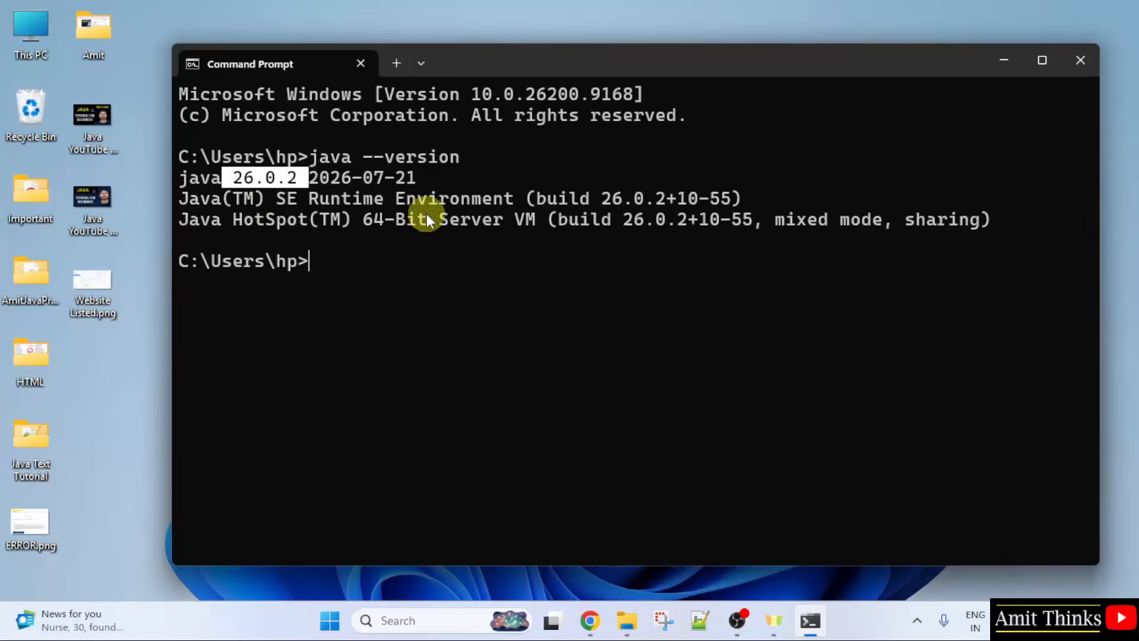
{"action": "left_click", "coordinate": [426, 213]}
{"action": "left_click", "coordinate": [1064, 73]}
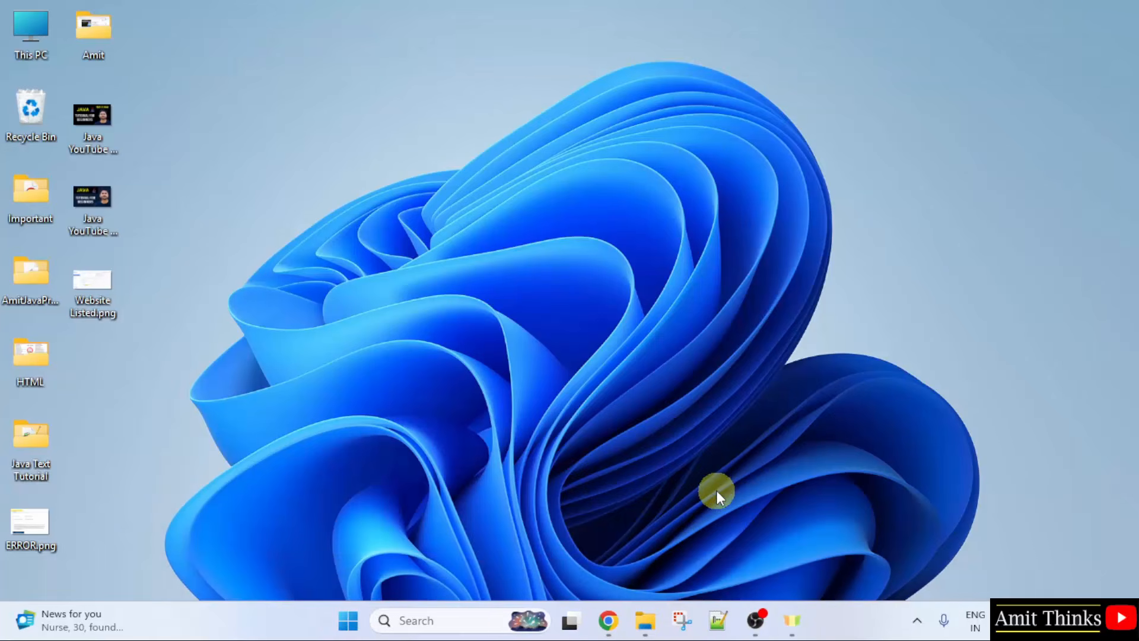
Step: Restore Chrome and search Google for 'netbeans' in a new tab
{"action": "left_click", "coordinate": [609, 612]}
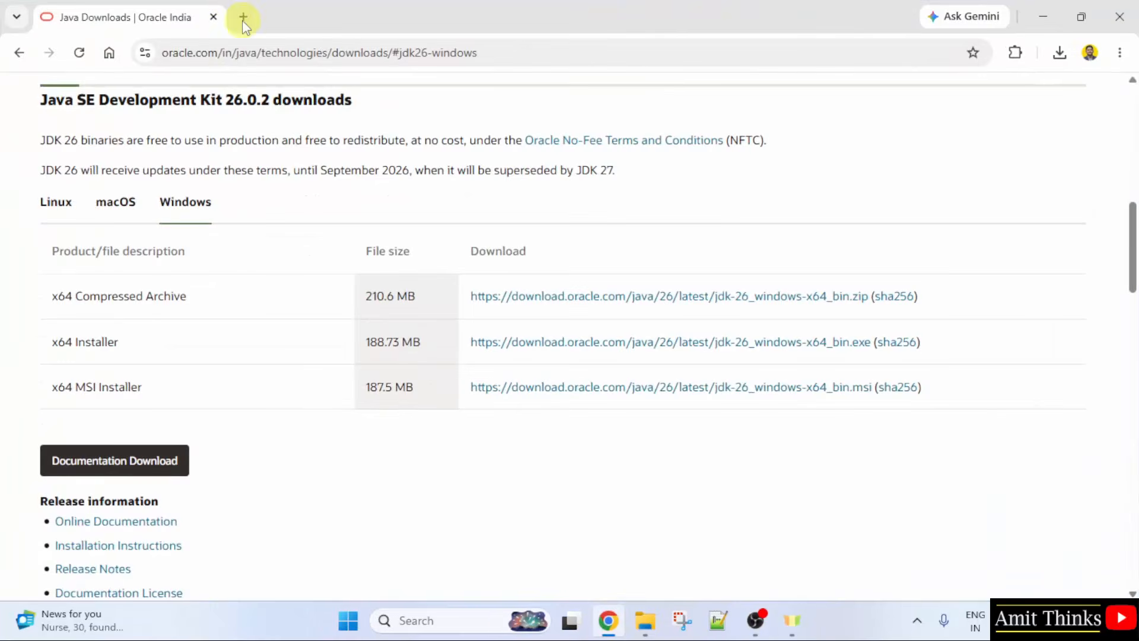
{"action": "left_click", "coordinate": [244, 18]}
{"action": "left_click", "coordinate": [506, 316]}
{"action": "type", "text": "netbeans"}
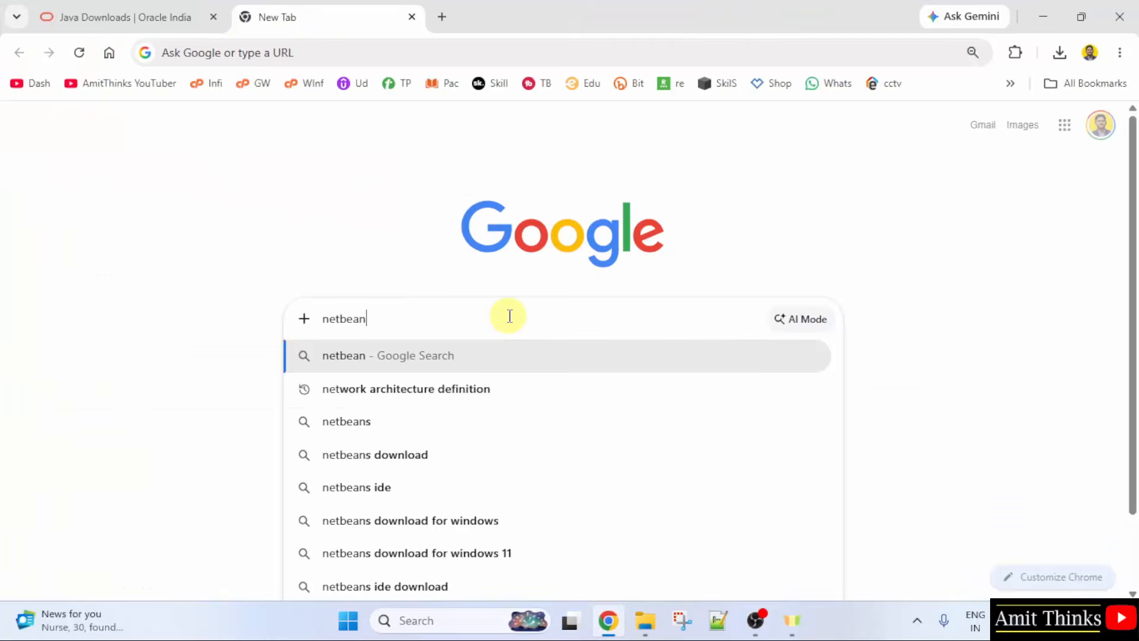
{"action": "key", "text": "Return"}
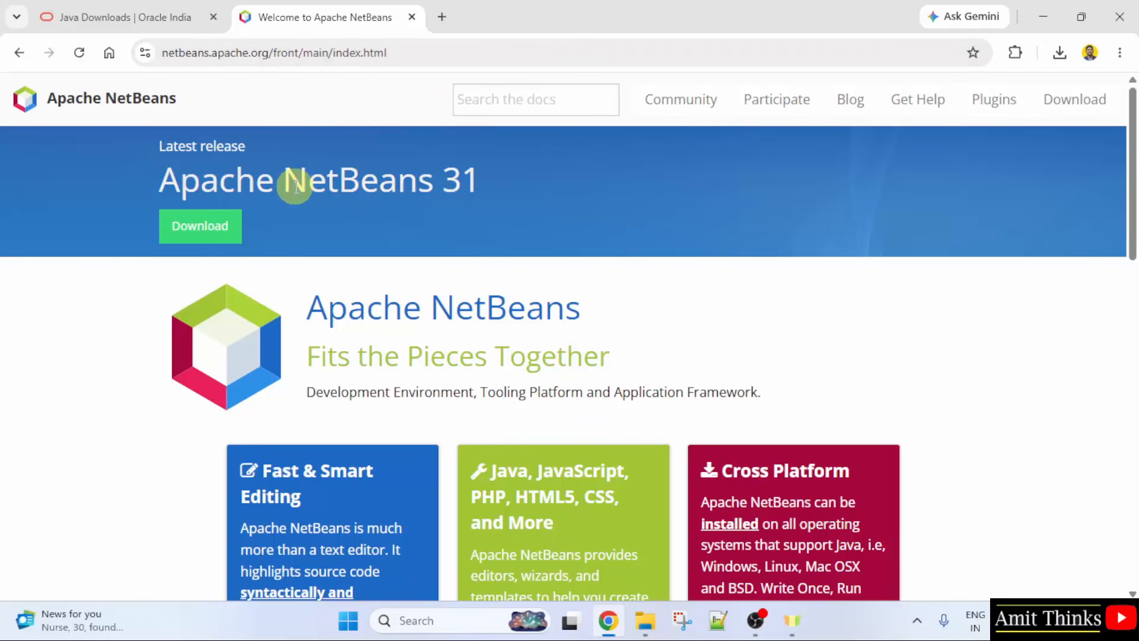
Step: Download netbeans-31-bin.zip from the Apache NetBeans 31 download page and view recent downloads
{"action": "left_click_drag", "start_coordinate": [291, 181], "coordinate": [536, 193]}
{"action": "left_click", "coordinate": [358, 237]}
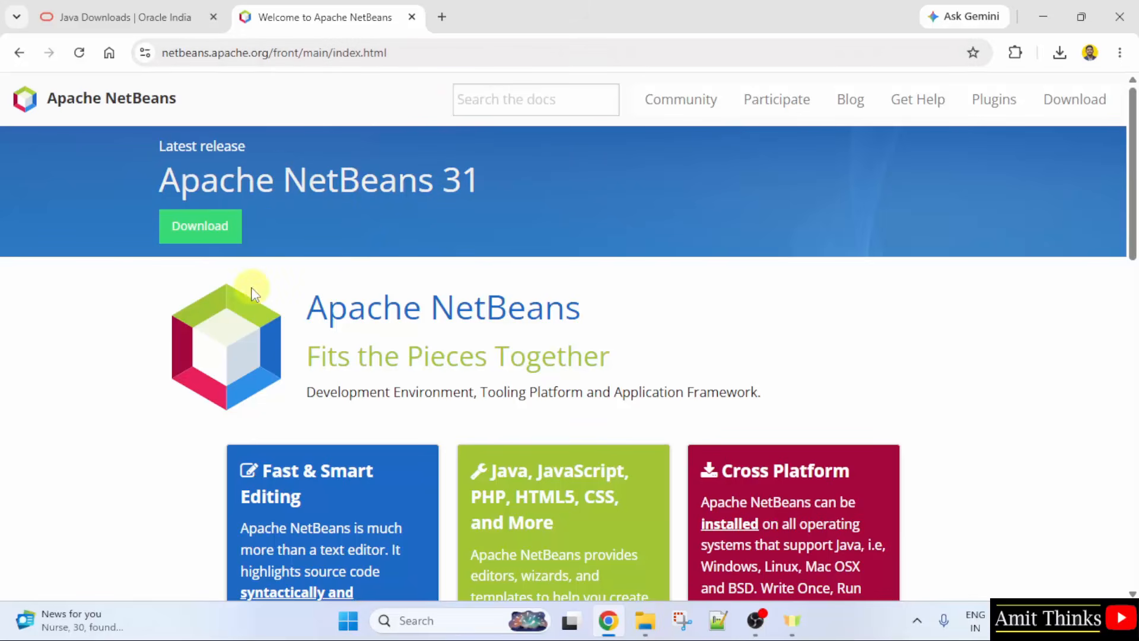
{"action": "left_click", "coordinate": [211, 236]}
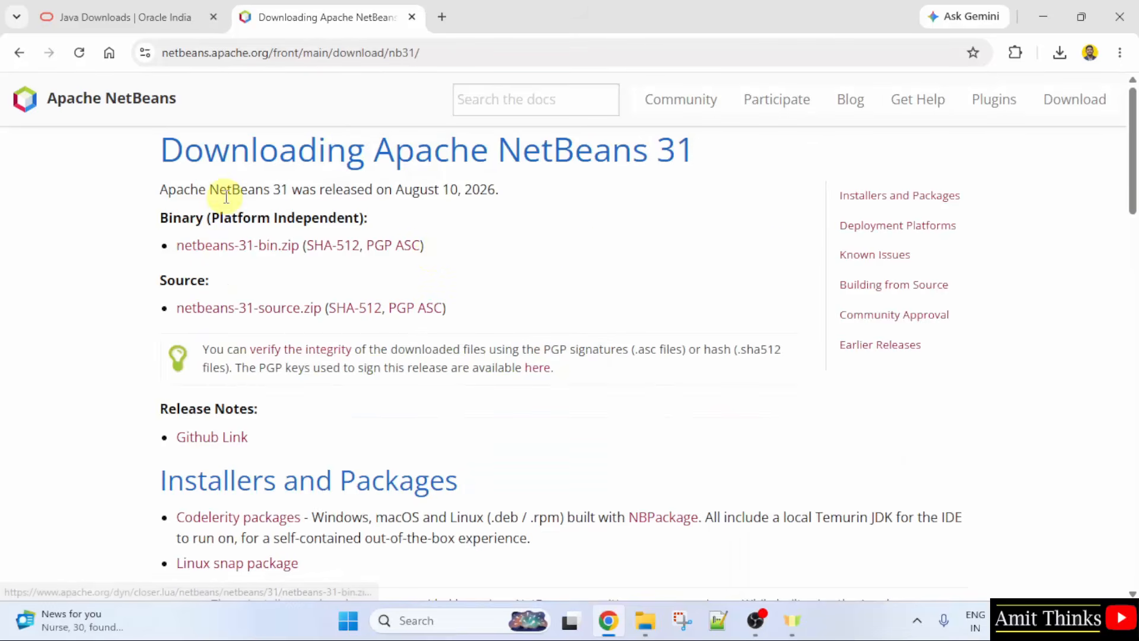
{"action": "triple_click", "coordinate": [231, 217]}
{"action": "left_click", "coordinate": [522, 261]}
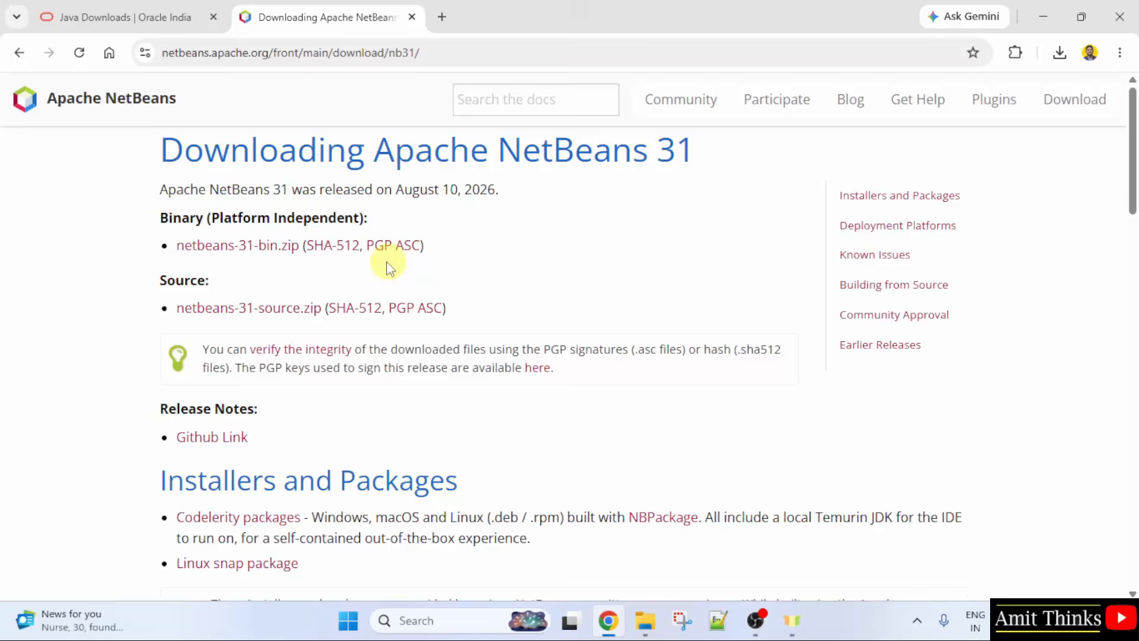
{"action": "left_click", "coordinate": [279, 245]}
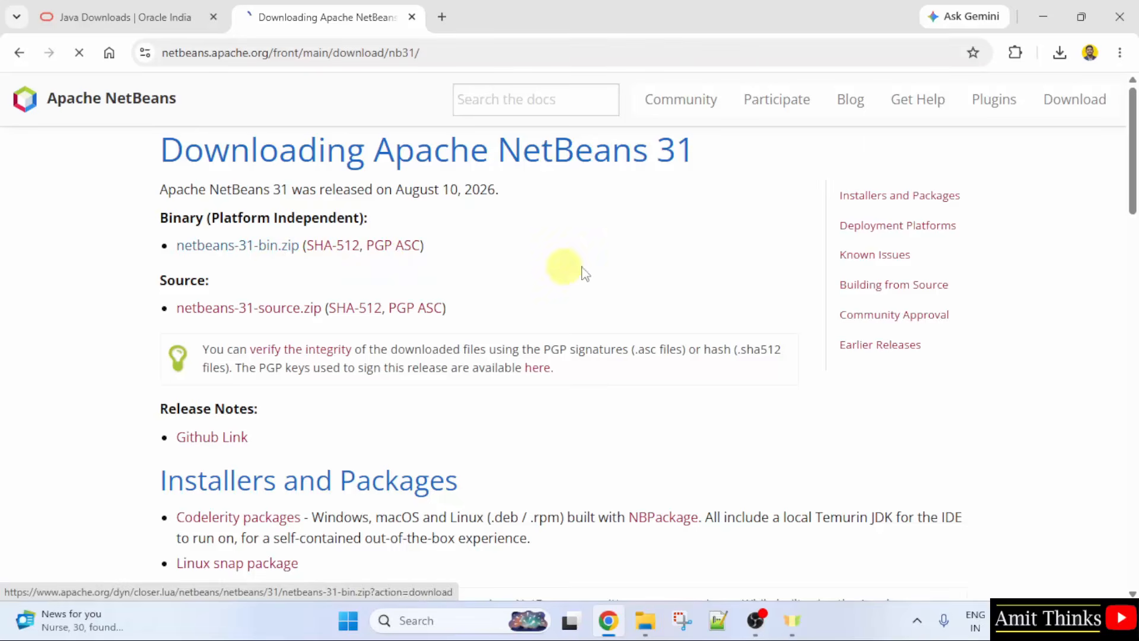
{"action": "left_click", "coordinate": [1062, 54]}
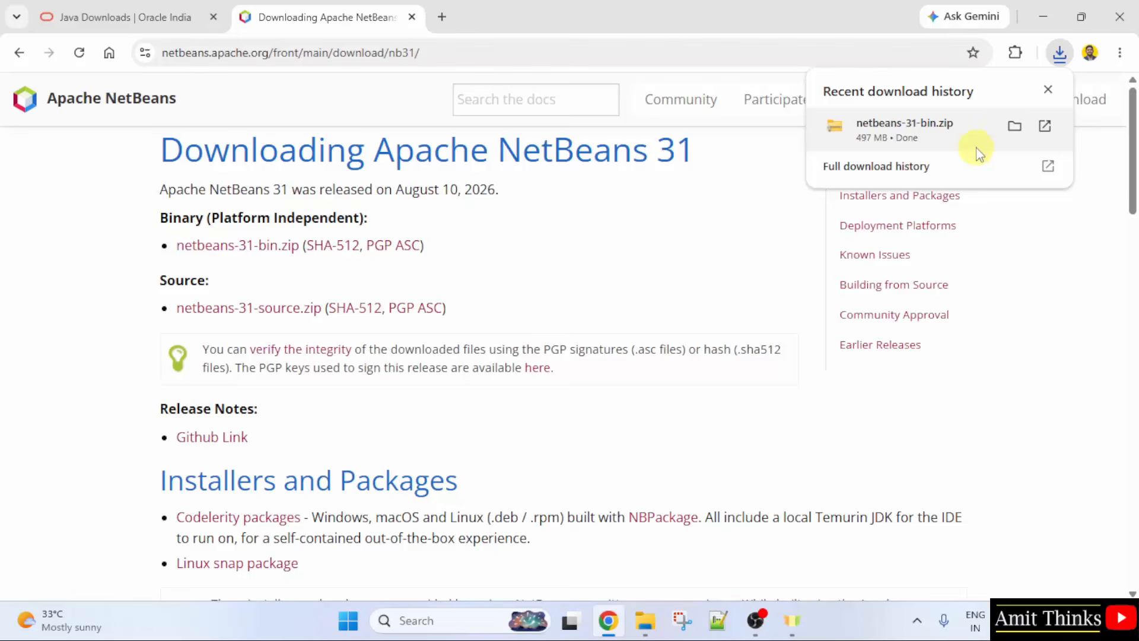
Step: Show netbeans-31-bin.zip in its folder and extract it into Downloads
{"action": "right_click", "coordinate": [973, 138]}
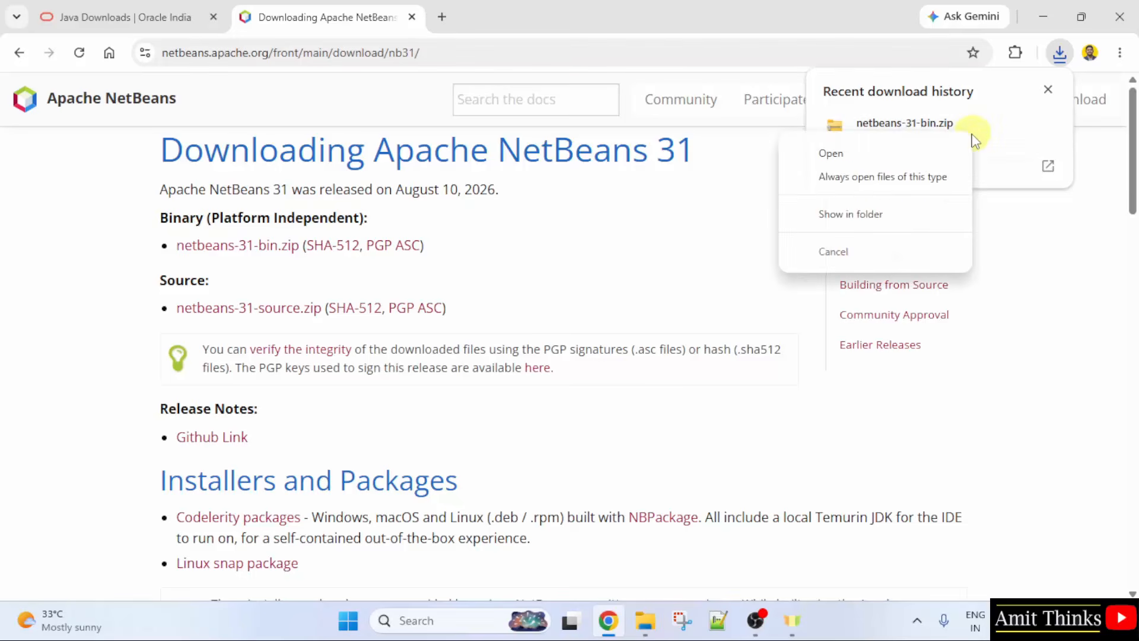
{"action": "left_click", "coordinate": [919, 223]}
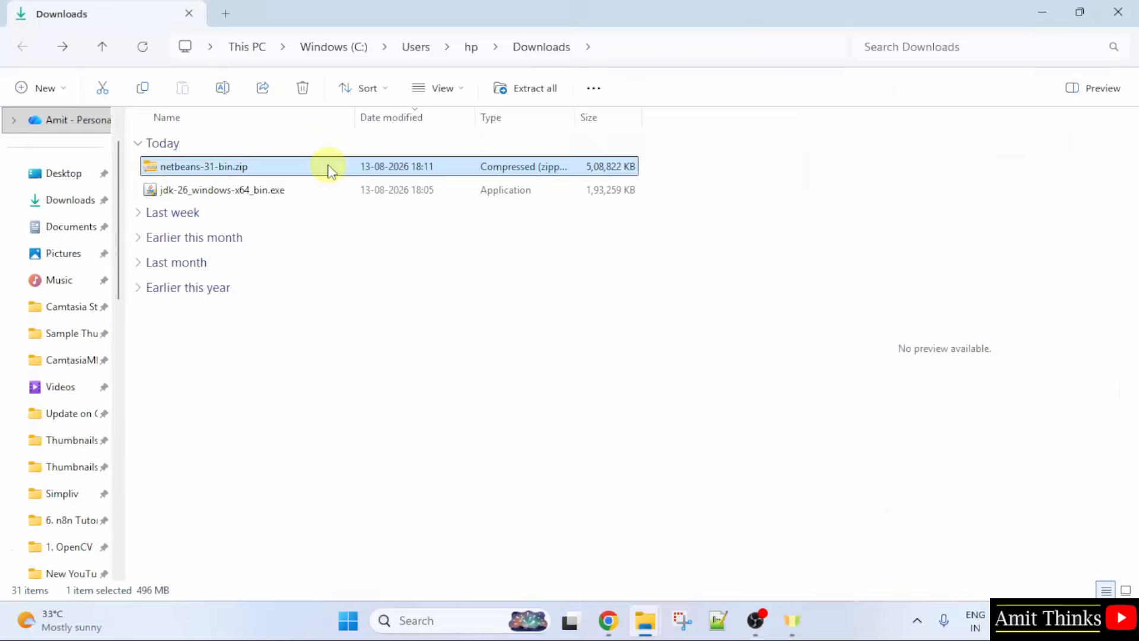
{"action": "right_click", "coordinate": [329, 169]}
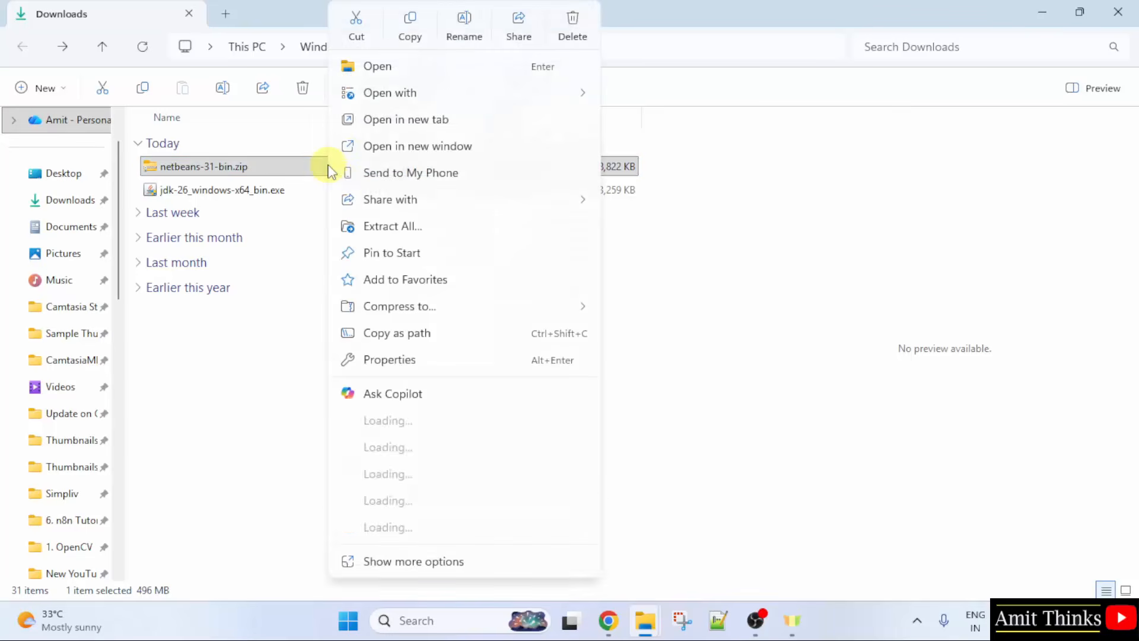
{"action": "left_click", "coordinate": [465, 226]}
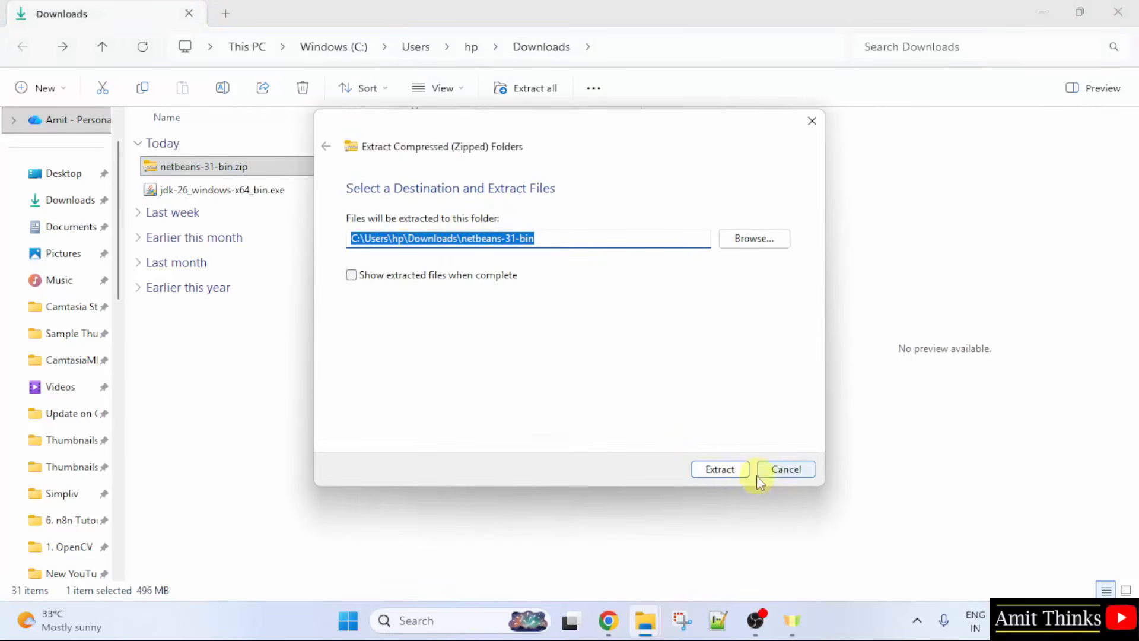
{"action": "left_click", "coordinate": [719, 468]}
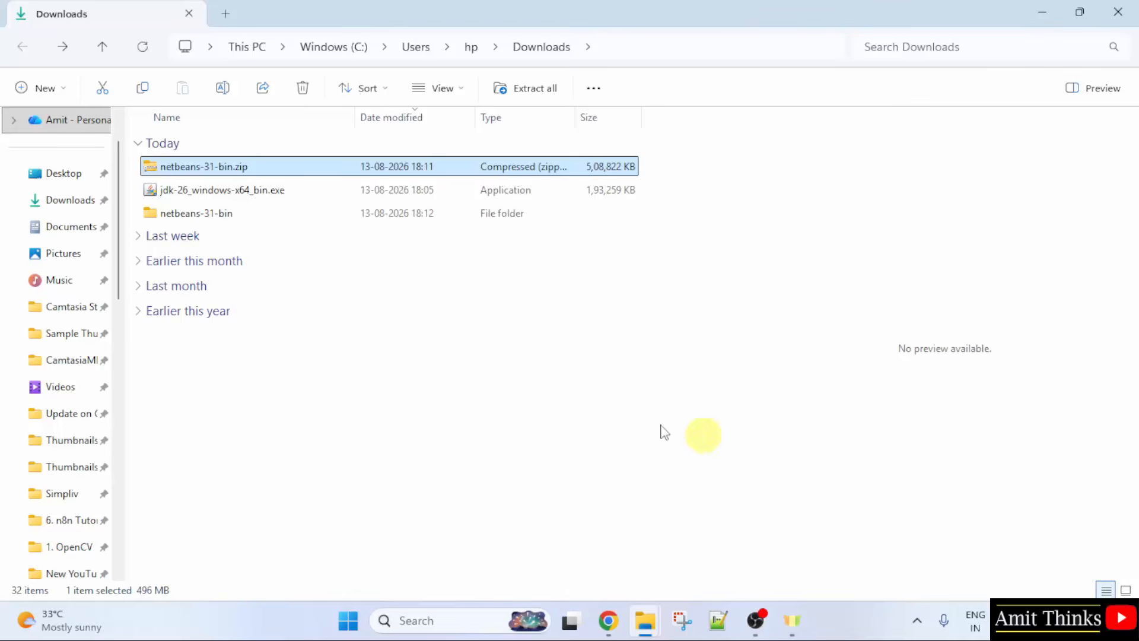
Step: Open netbeans-31-bin\netbeans\bin and run netbeans64.exe
{"action": "left_click", "coordinate": [234, 202]}
{"action": "left_click", "coordinate": [232, 214]}
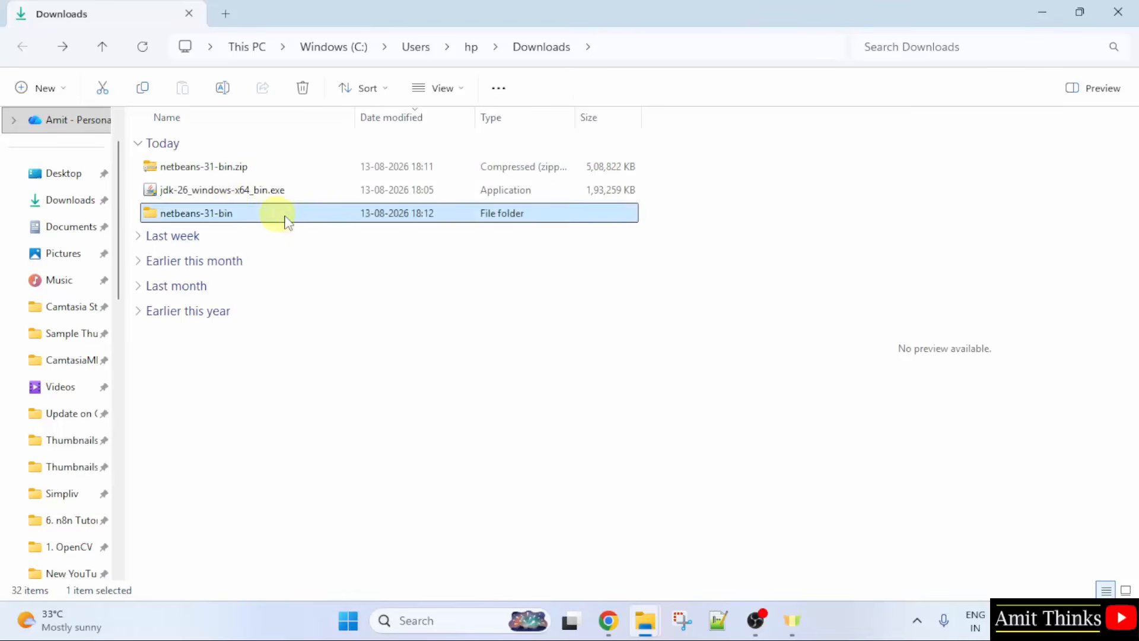
{"action": "double_click", "coordinate": [290, 221]}
{"action": "left_click", "coordinate": [196, 178]}
{"action": "double_click", "coordinate": [195, 172]}
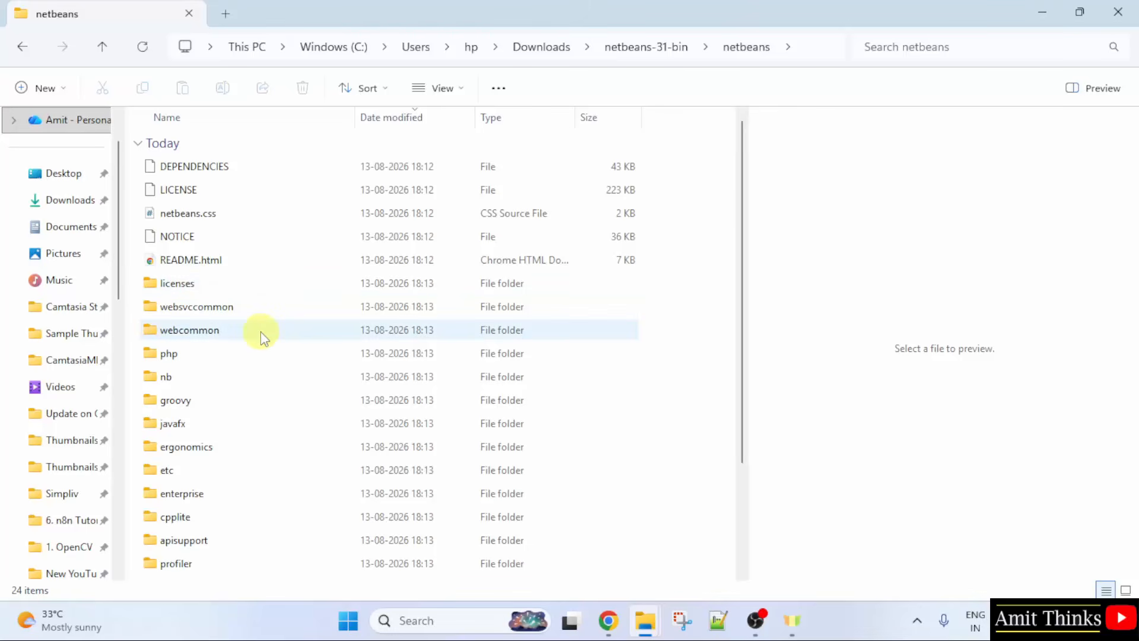
{"action": "scroll", "coordinate": [261, 335], "scroll_direction": "down", "scroll_amount": 2}
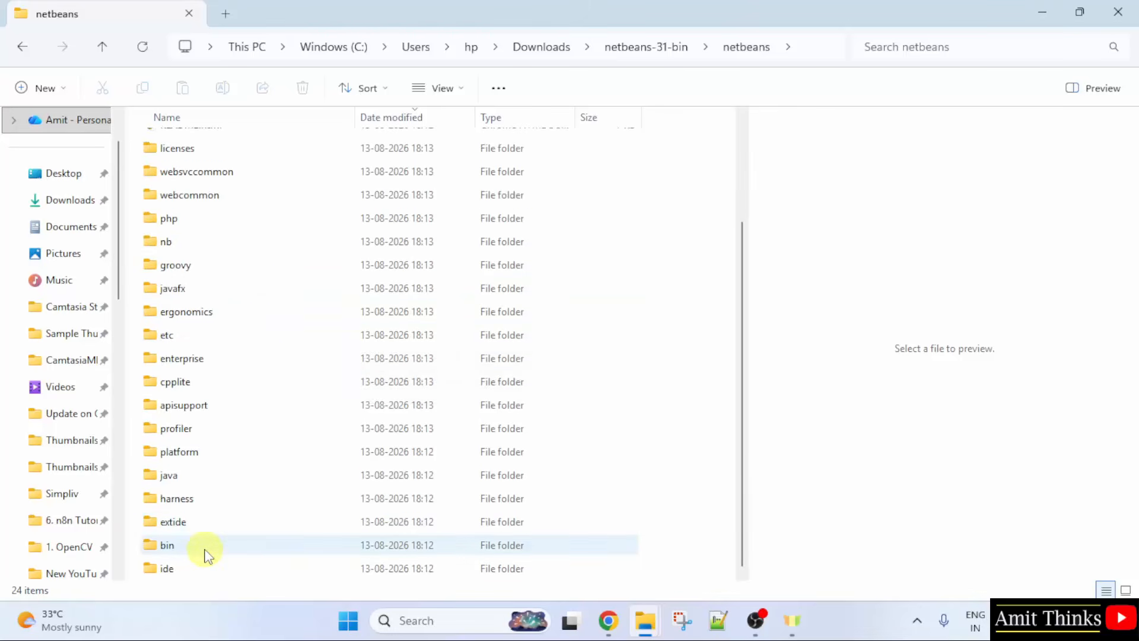
{"action": "left_click", "coordinate": [279, 546]}
{"action": "double_click", "coordinate": [282, 544]}
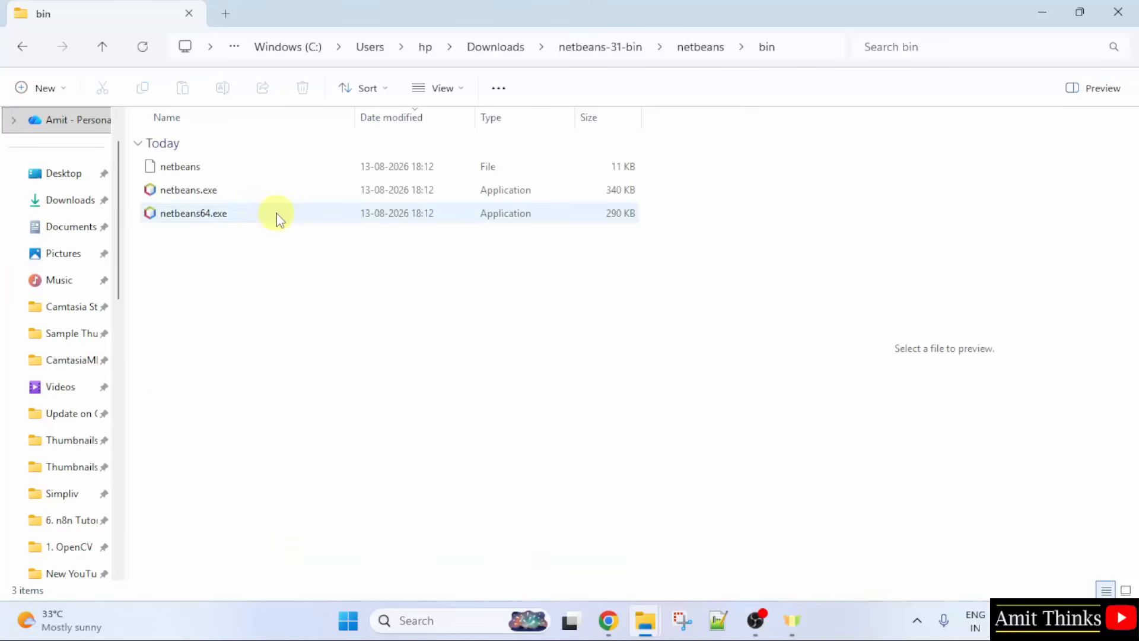
{"action": "double_click", "coordinate": [279, 217]}
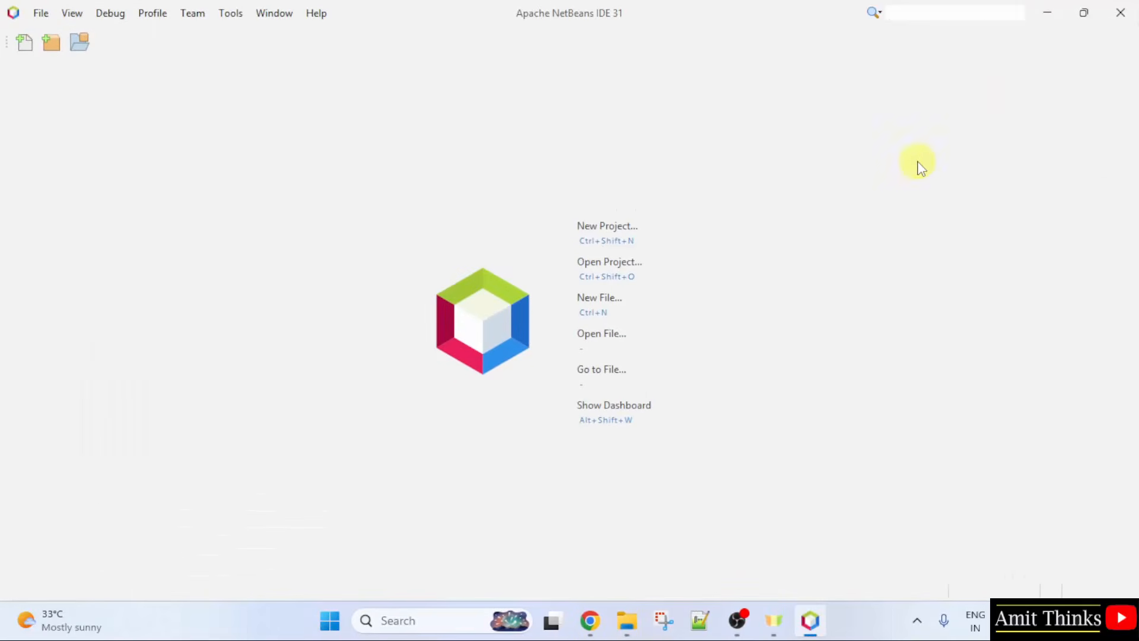
Step: Start a new Java with Maven > Java Application project via File > New Project
{"action": "left_click", "coordinate": [42, 14]}
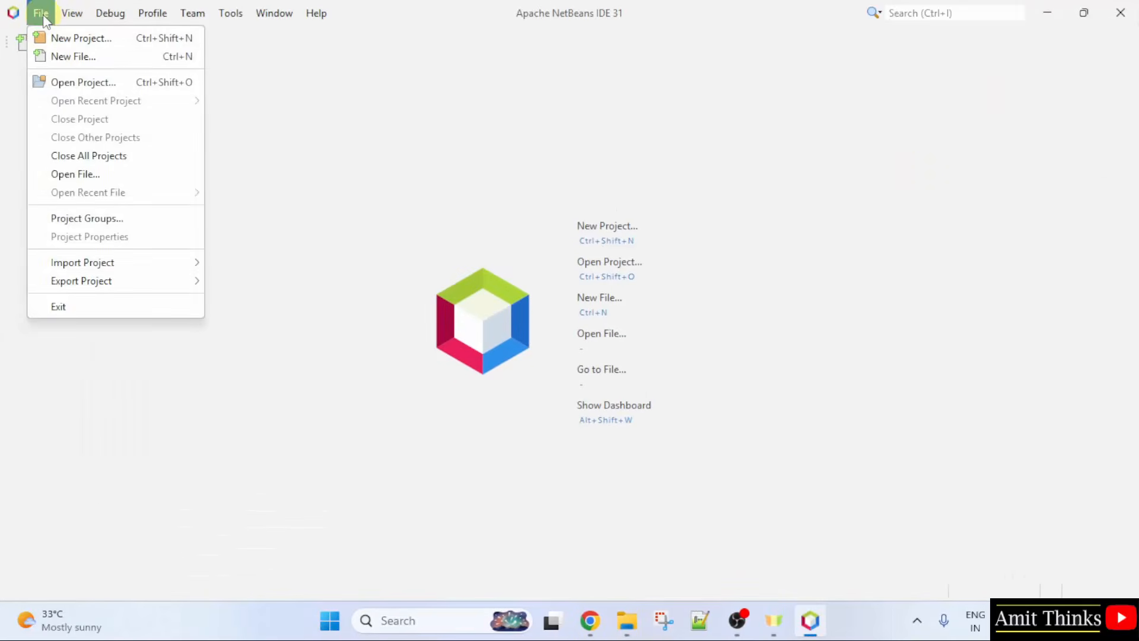
{"action": "left_click", "coordinate": [51, 39]}
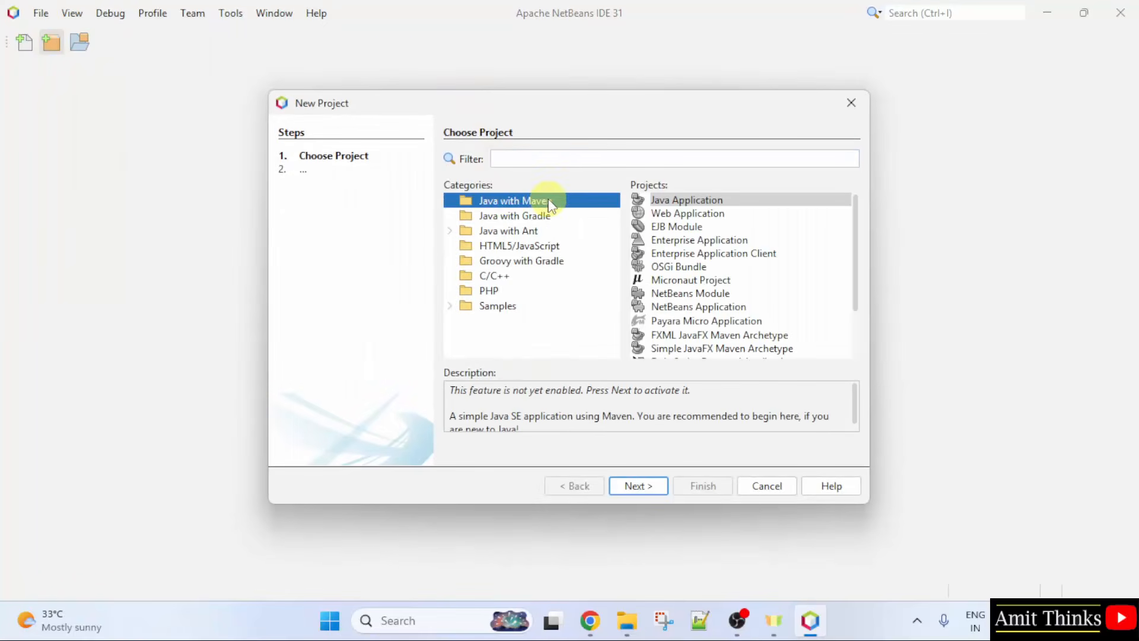
{"action": "left_click", "coordinate": [682, 200]}
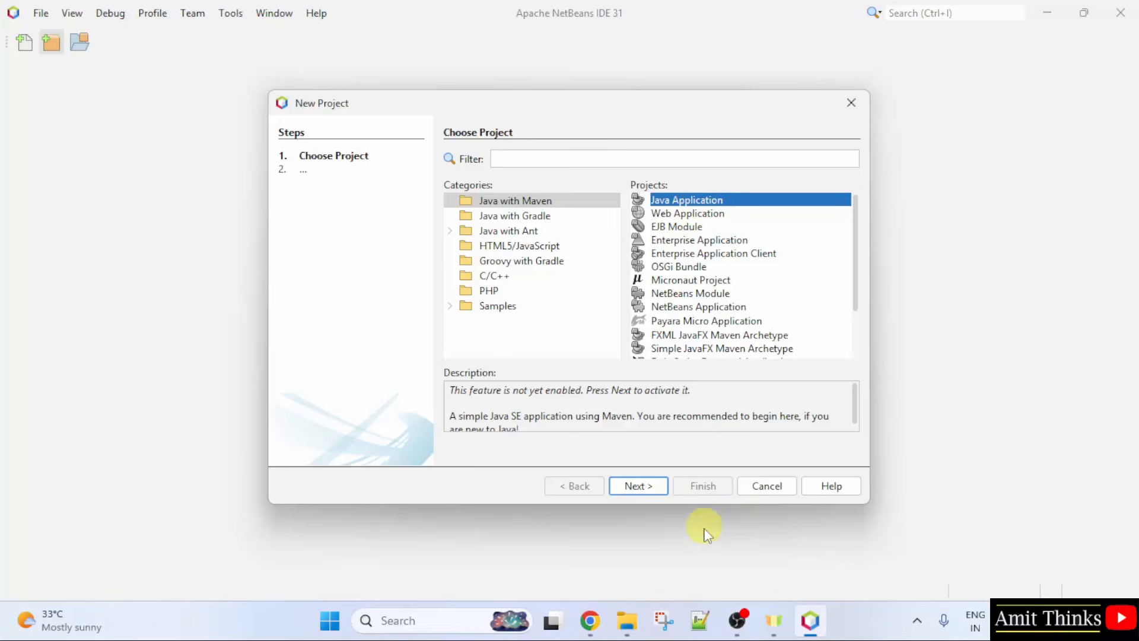
{"action": "left_click", "coordinate": [647, 498]}
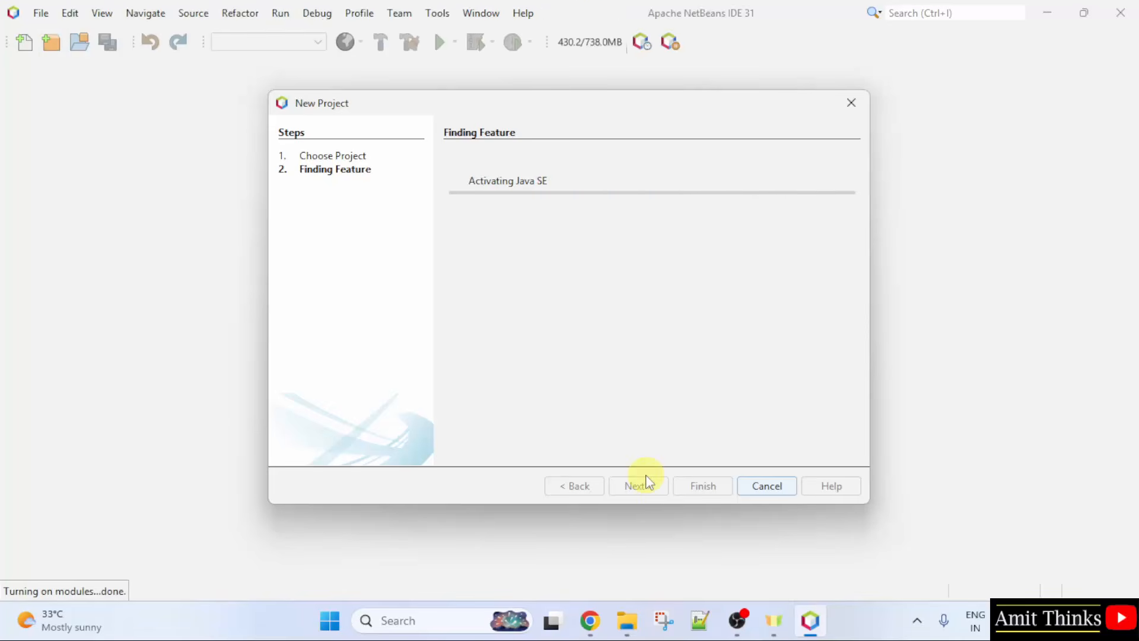
Step: Name the project AmitJavaApplication and check its project location path
{"action": "double_click", "coordinate": [580, 159]}
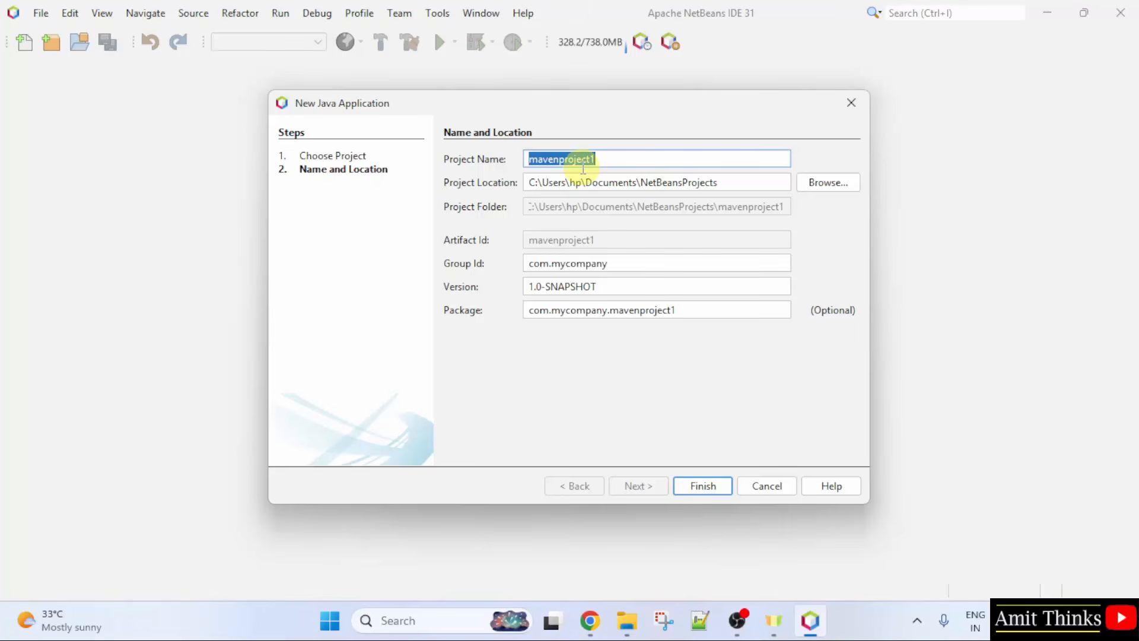
{"action": "type", "text": "AmitJ"}
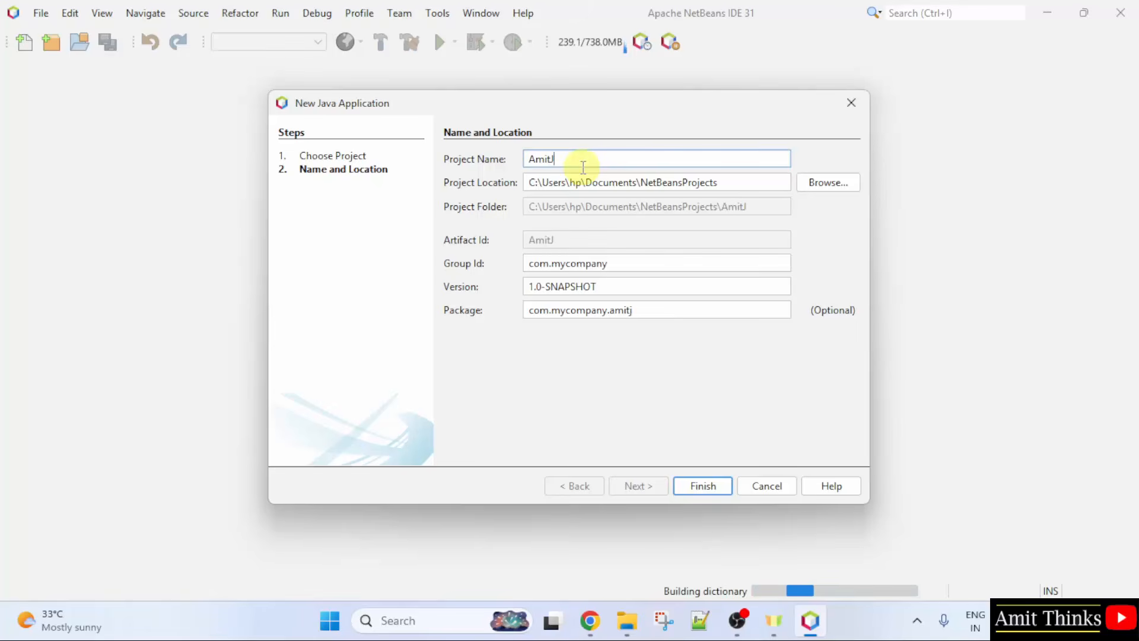
{"action": "type", "text": "avaApplication"}
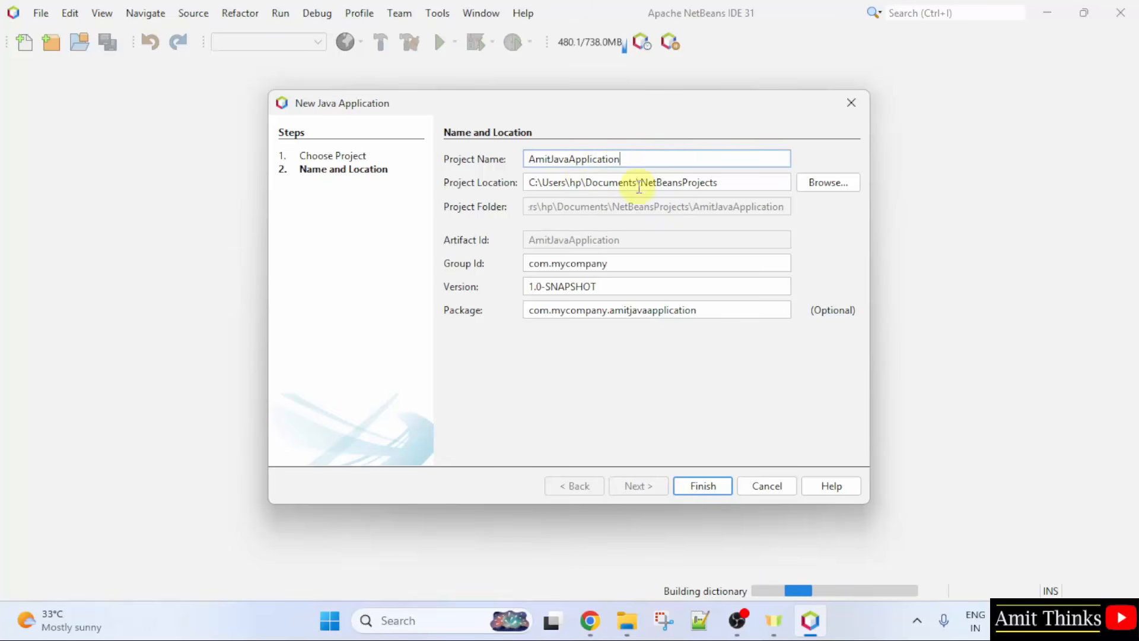
{"action": "left_click", "coordinate": [569, 182]}
{"action": "triple_click", "coordinate": [568, 182]}
{"action": "left_click", "coordinate": [745, 181]}
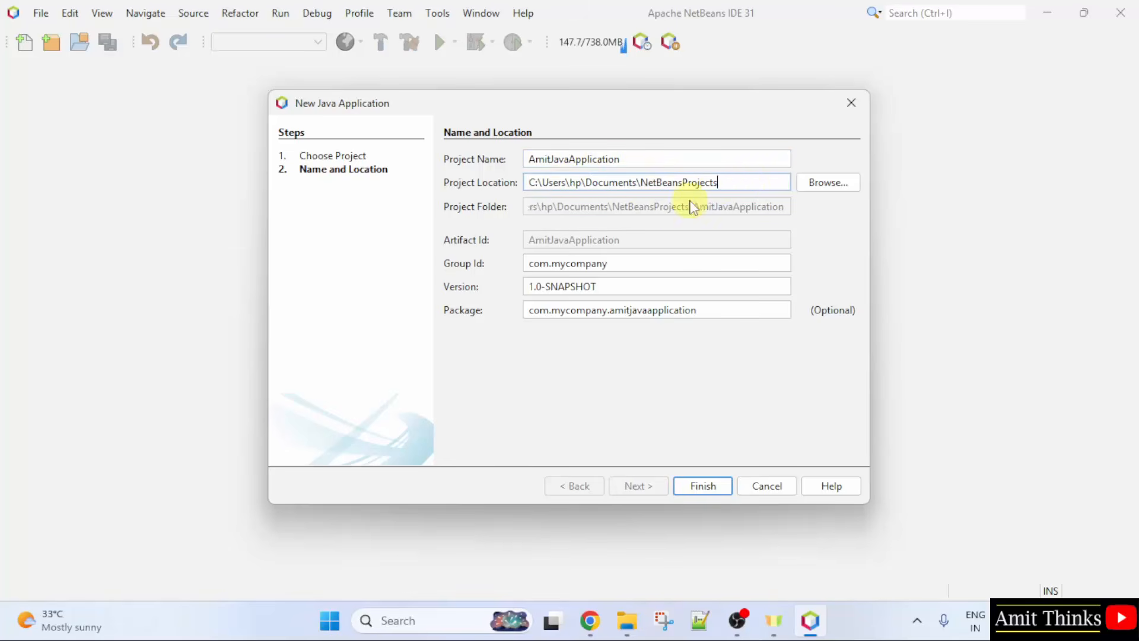
{"action": "left_click", "coordinate": [642, 183]}
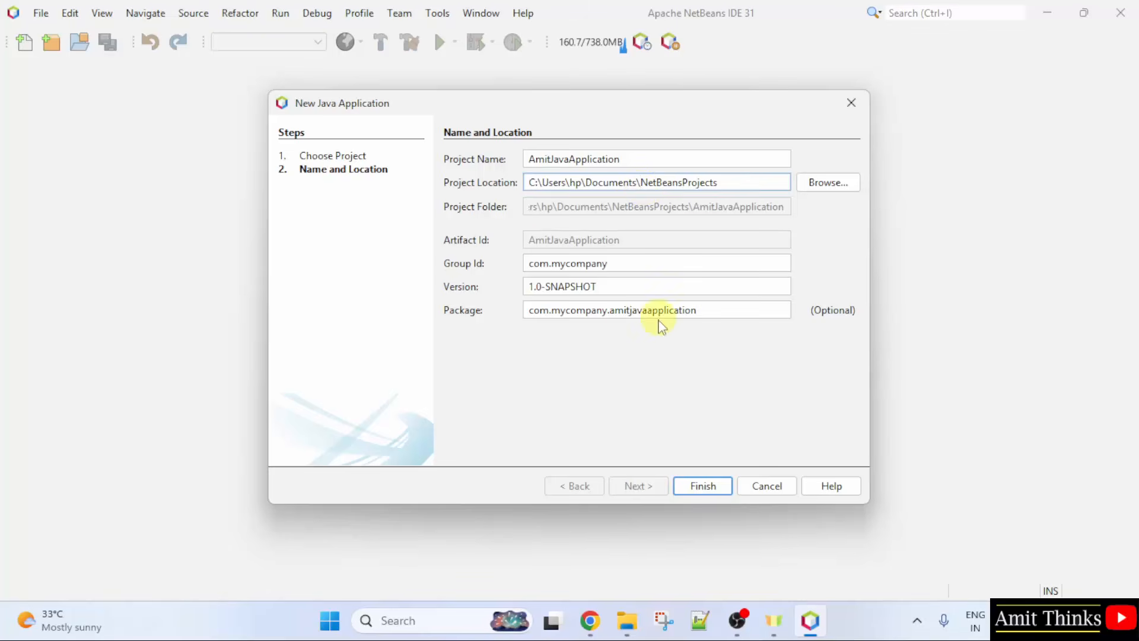
Step: Change the package to com.studyopedia.amitjavaapplication and finish creating the project
{"action": "triple_click", "coordinate": [574, 310]}
{"action": "left_click", "coordinate": [613, 310]}
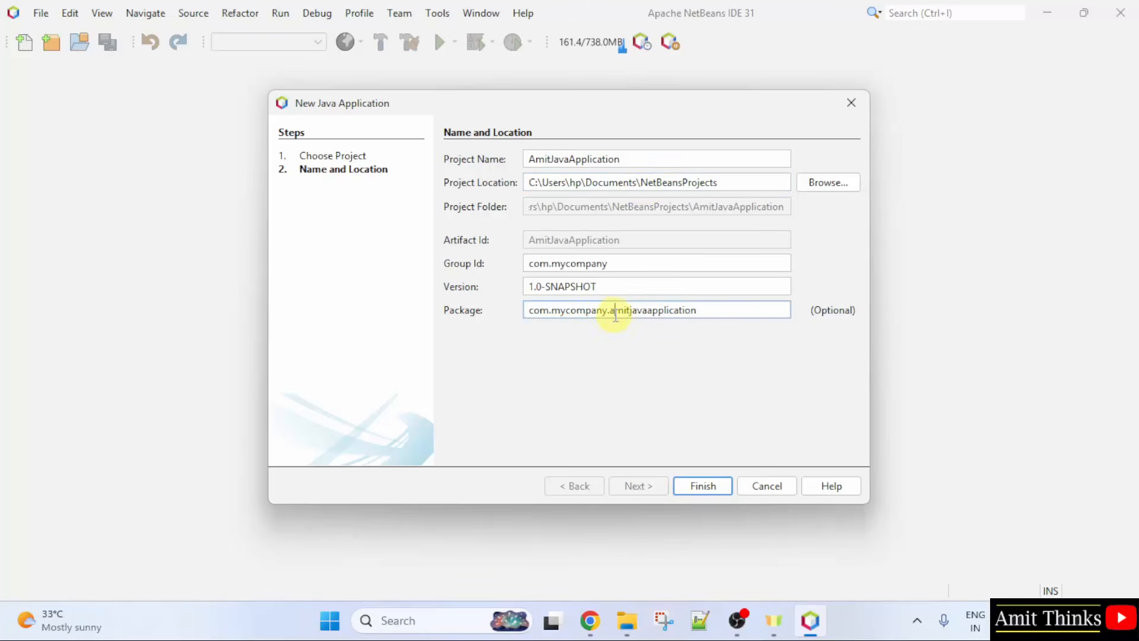
{"action": "left_click", "coordinate": [604, 311]}
{"action": "key", "text": "BackSpace"}
{"action": "key", "text": "BackSpace"}
{"action": "key", "text": "BackSpace"}
{"action": "key", "text": "BackSpace"}
{"action": "key", "text": "BackSpace"}
{"action": "key", "text": "BackSpace"}
{"action": "key", "text": "BackSpace"}
{"action": "key", "text": "BackSpace"}
{"action": "key", "text": "BackSpace"}
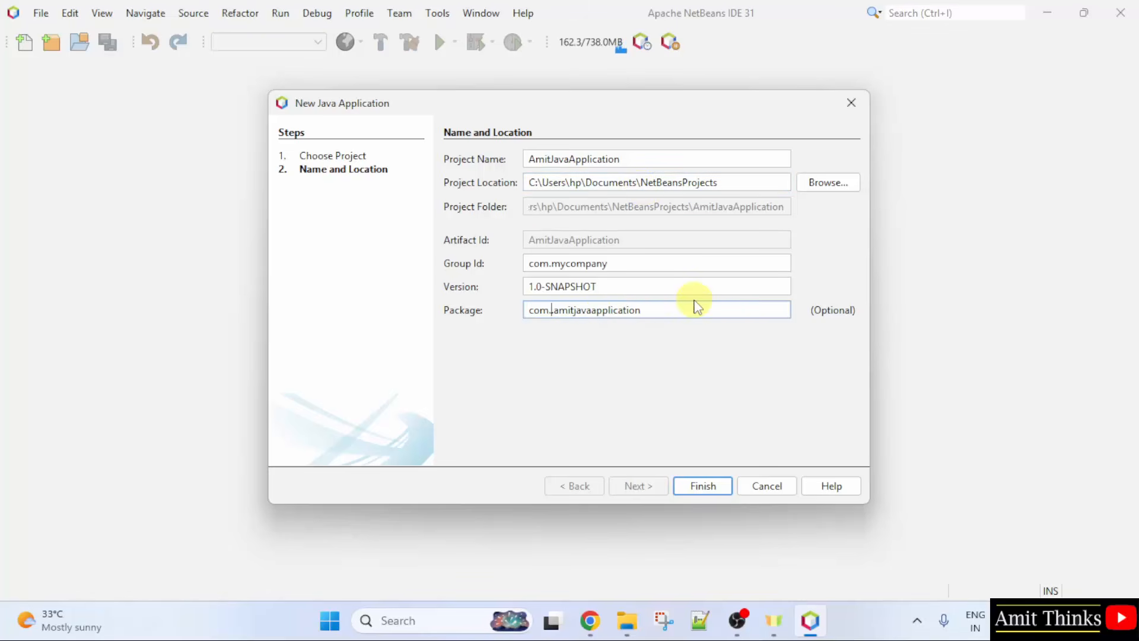
{"action": "type", "text": "studyopedi"}
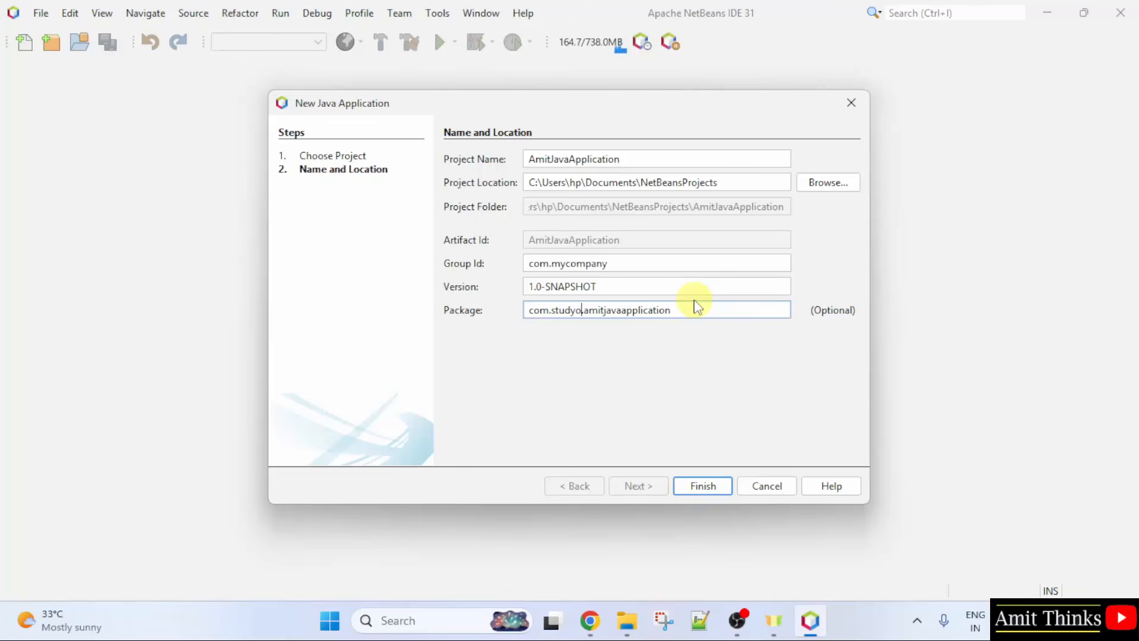
{"action": "type", "text": "a"}
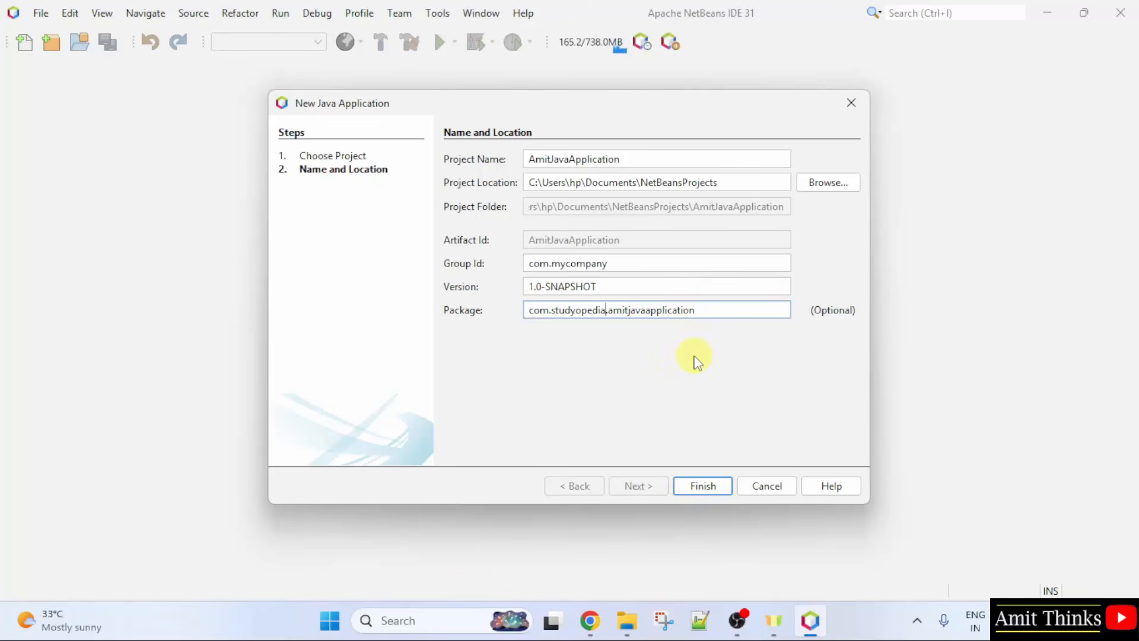
{"action": "left_click", "coordinate": [723, 491]}
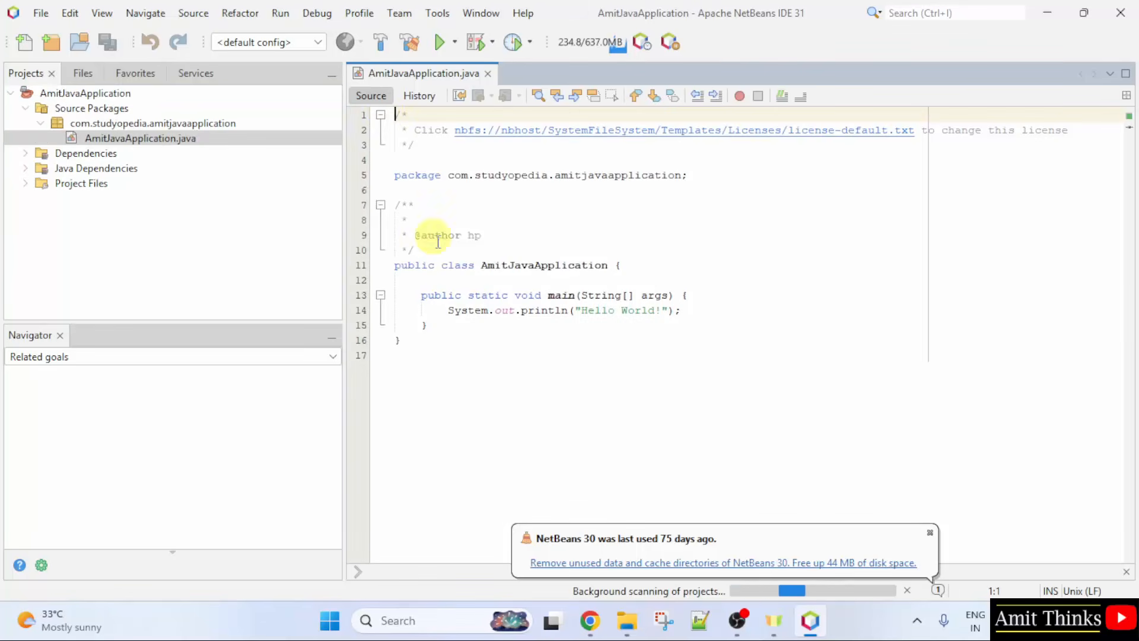
Step: Review the generated class name and package declaration, then select AmitJavaApplication.java in the project tree
{"action": "left_click_drag", "start_coordinate": [481, 265], "coordinate": [554, 265]}
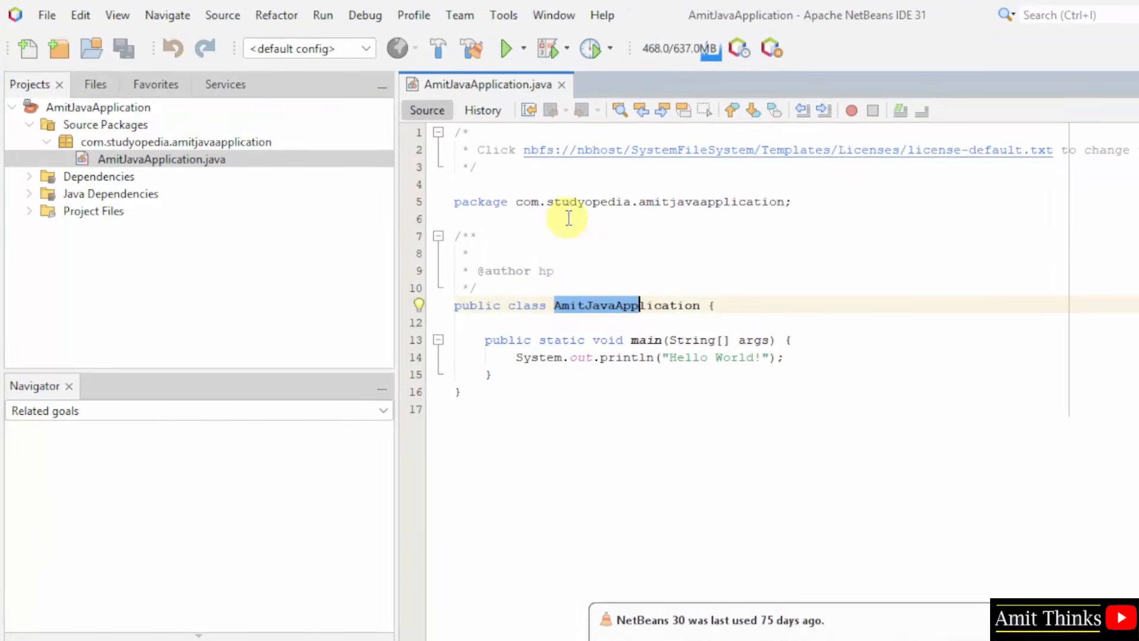
{"action": "left_click_drag", "start_coordinate": [517, 206], "coordinate": [644, 213]}
{"action": "left_click", "coordinate": [725, 215]}
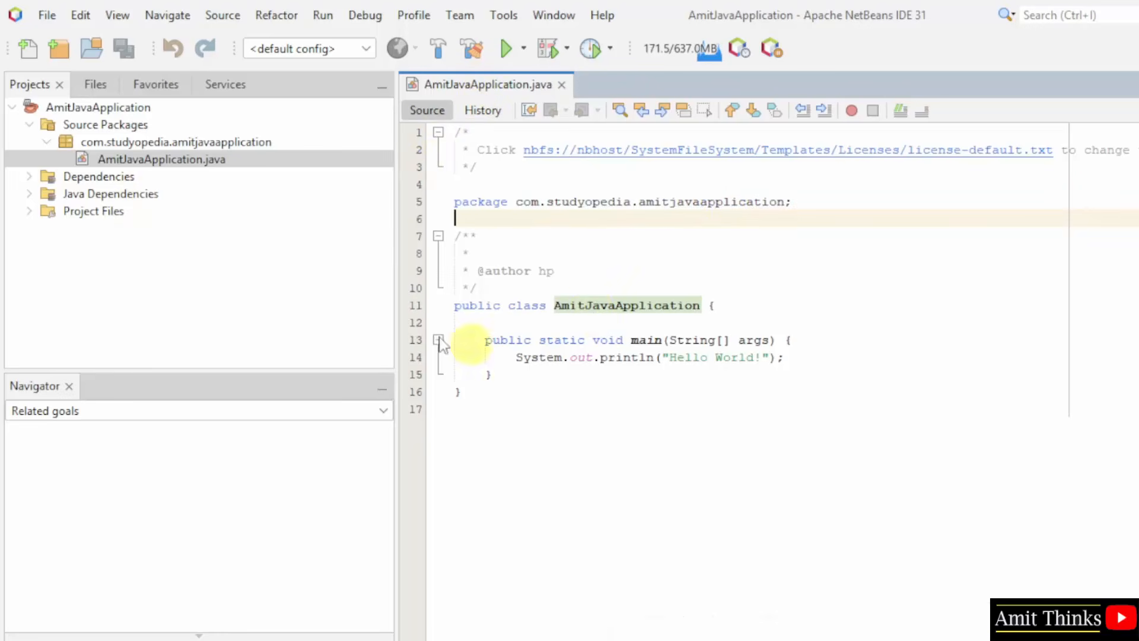
{"action": "left_click", "coordinate": [104, 142]}
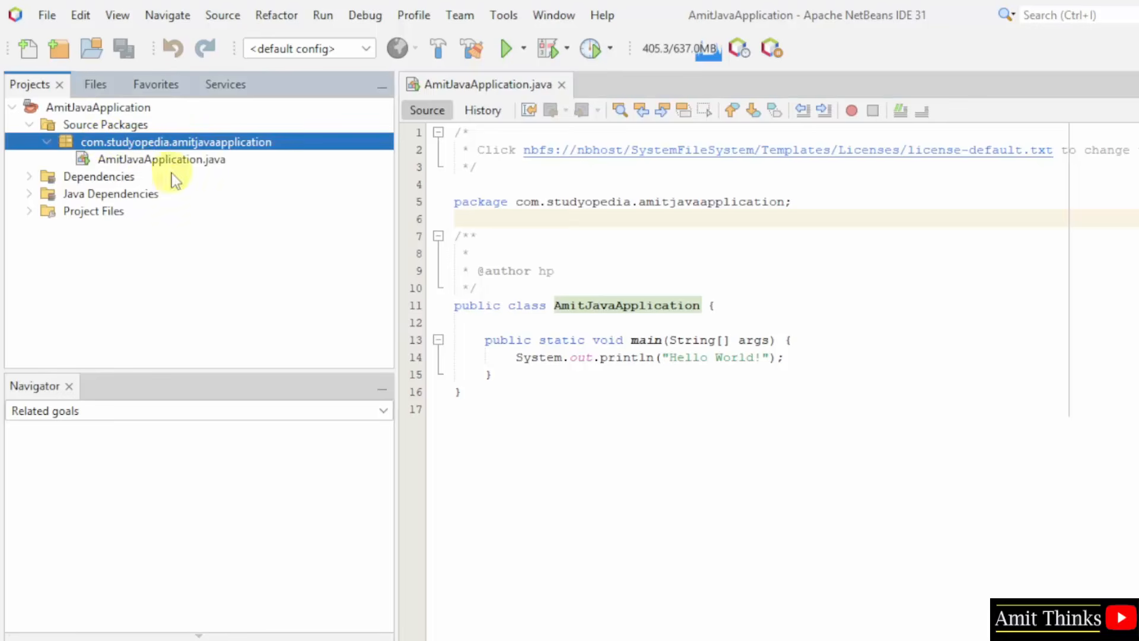
{"action": "left_click", "coordinate": [149, 160]}
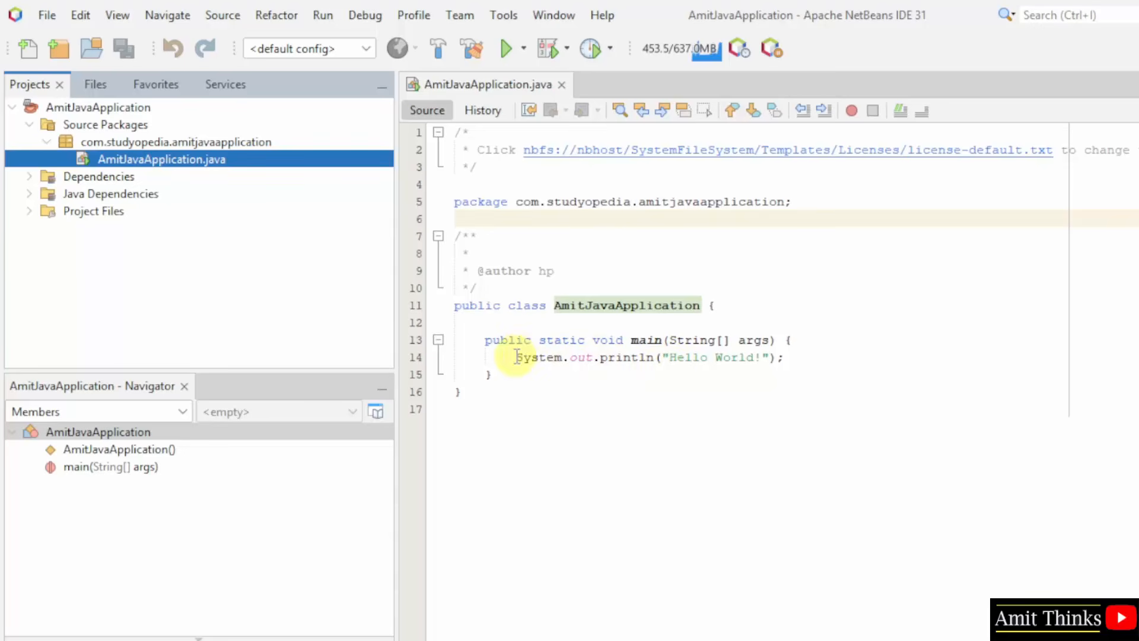
Step: Replace Hello World in the println string with the author's name
{"action": "left_click_drag", "start_coordinate": [516, 356], "coordinate": [754, 359]}
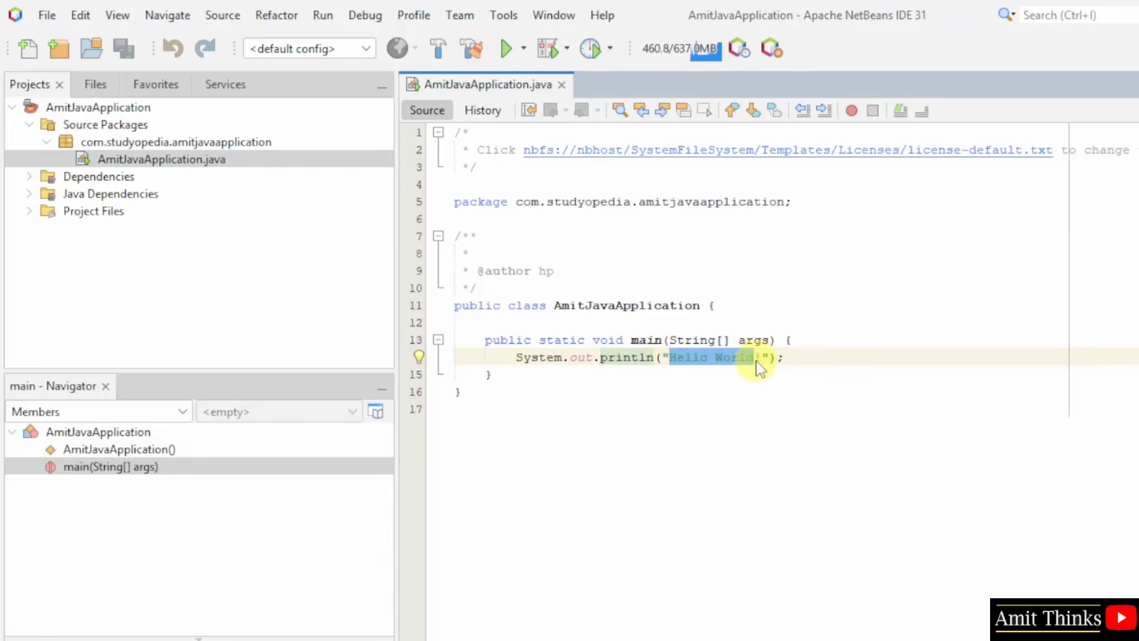
{"action": "type", "text": "Amit"}
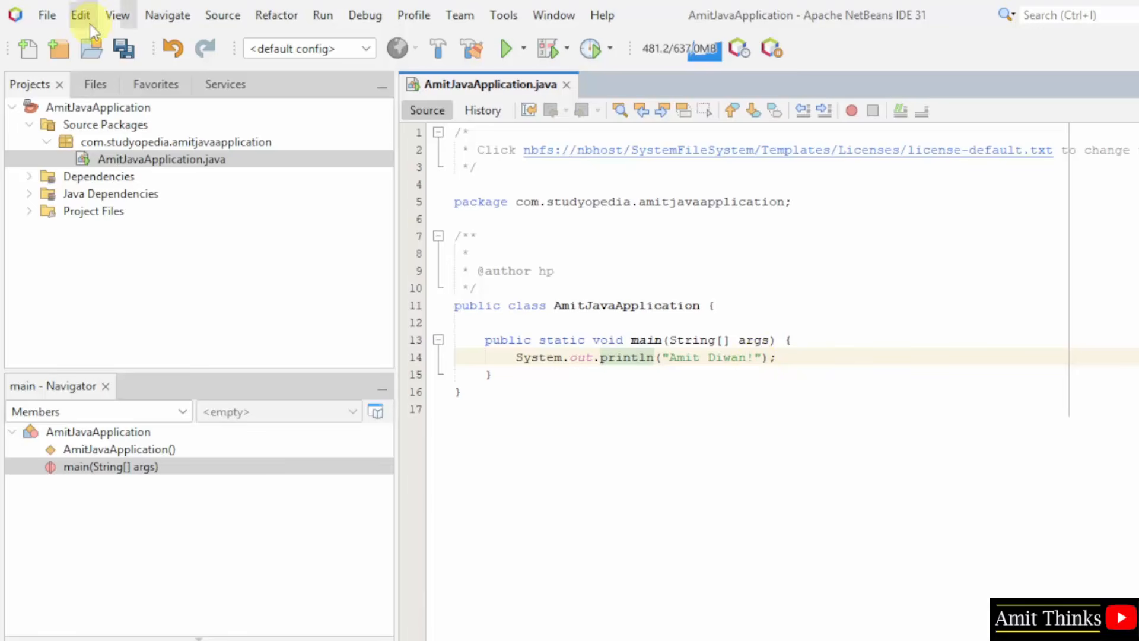
{"action": "left_click", "coordinate": [59, 17]}
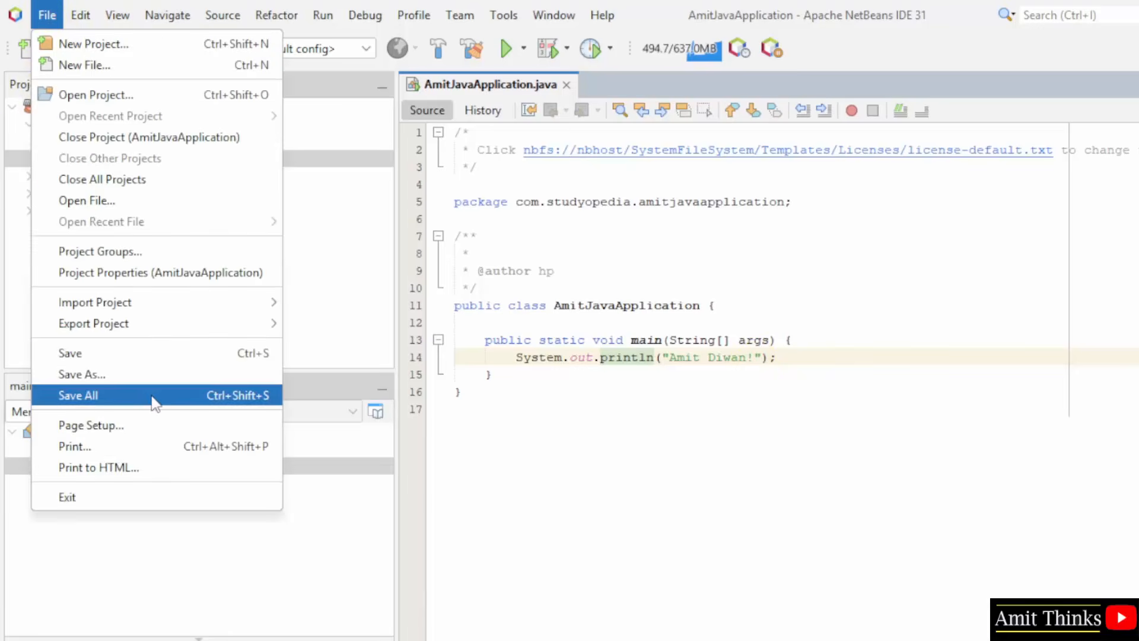
Step: Save all files, run the project, and enlarge the output showing the author's name and BUILD SUCCESS
{"action": "left_click", "coordinate": [151, 395]}
{"action": "left_click", "coordinate": [507, 50]}
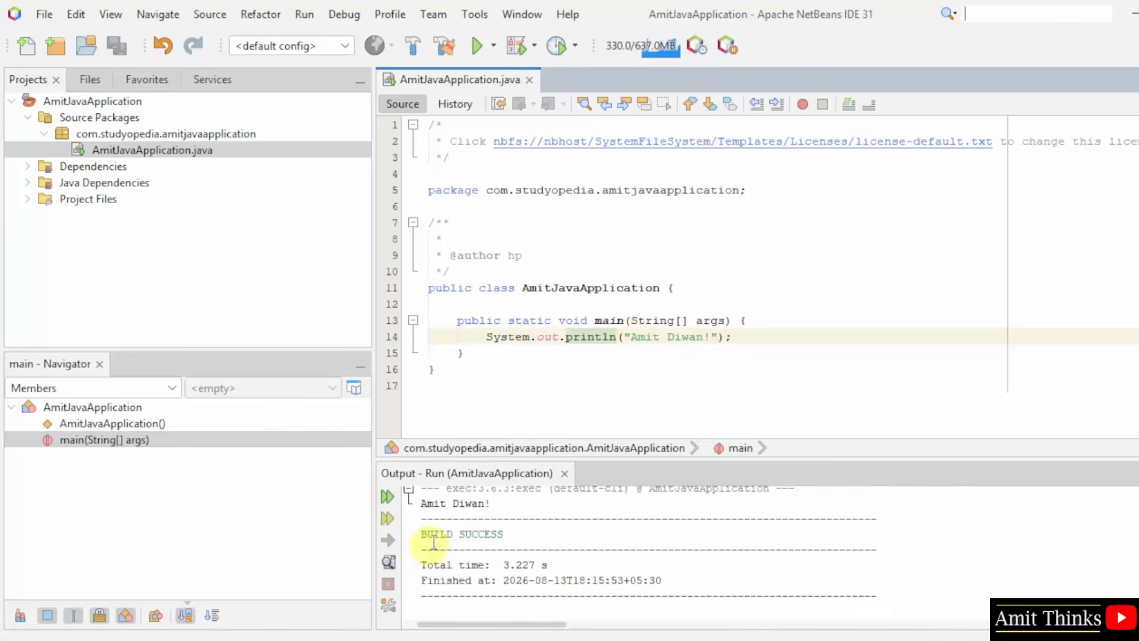
{"action": "left_click_drag", "start_coordinate": [422, 503], "coordinate": [491, 503]}
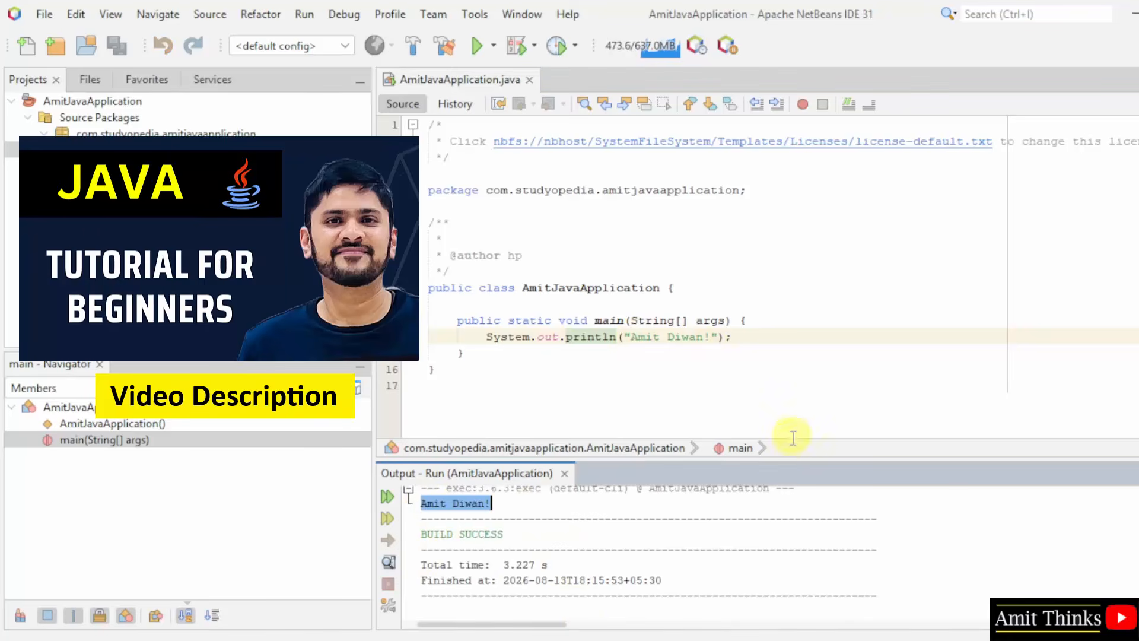
{"action": "left_click_drag", "start_coordinate": [789, 457], "coordinate": [796, 417]}
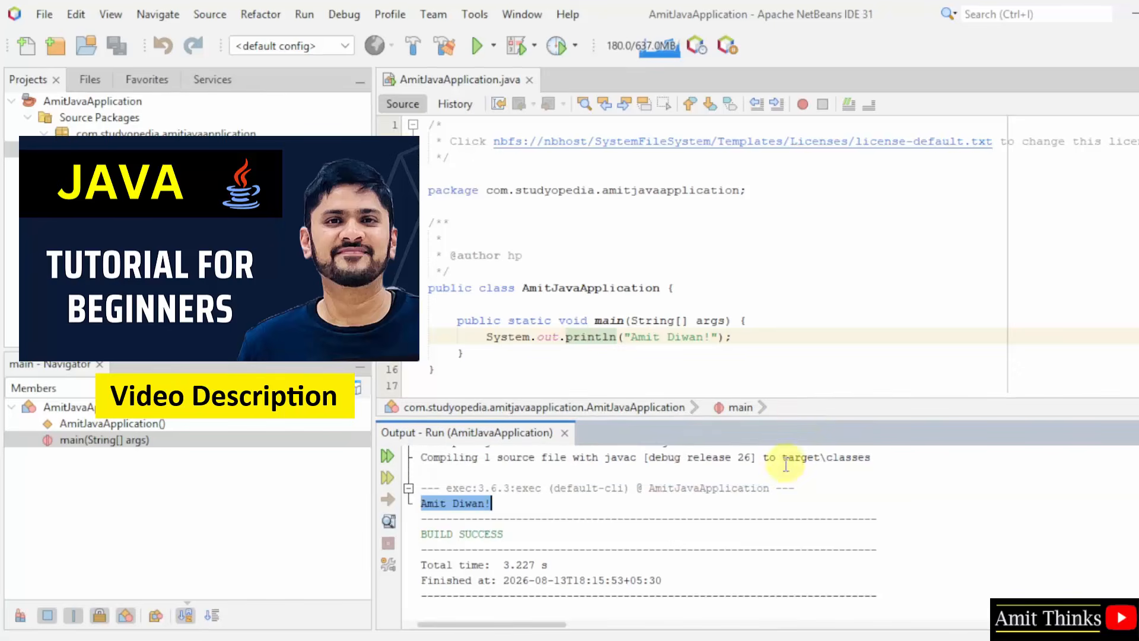